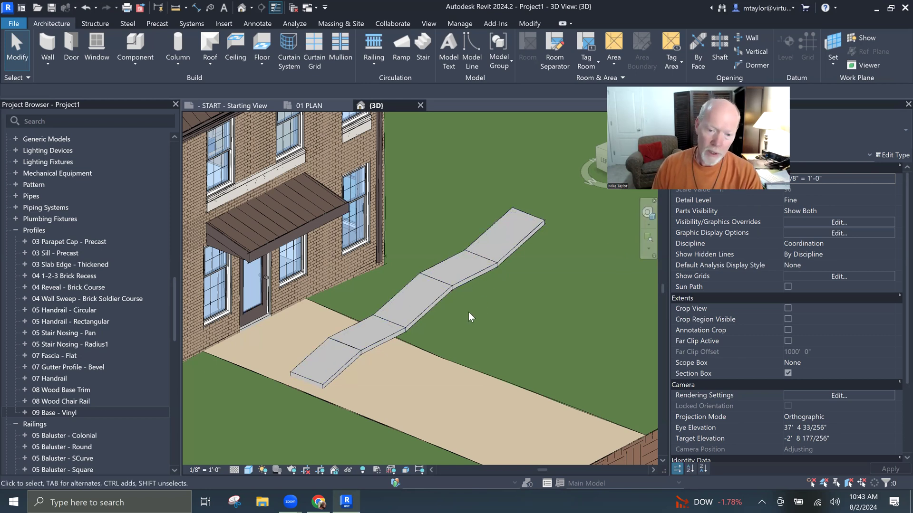
pyautogui.scroll(2, 464, 287)
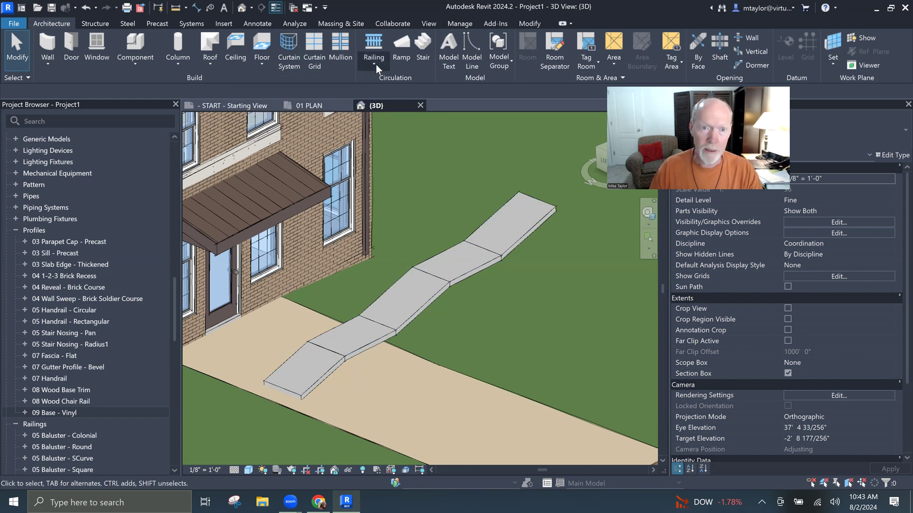
# - Expand the Railing dropdown on the Architecture ribbon to see the placement options
pyautogui.click(377, 65)
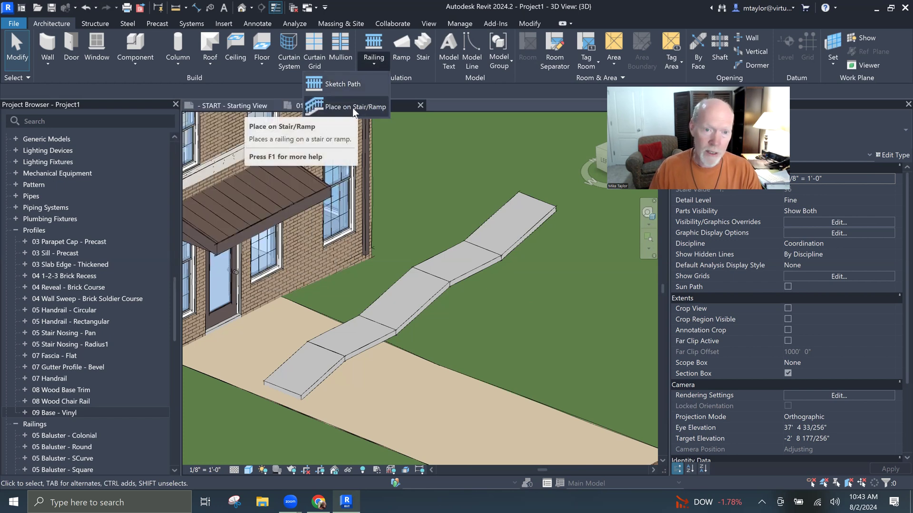
pyautogui.moveTo(349, 107)
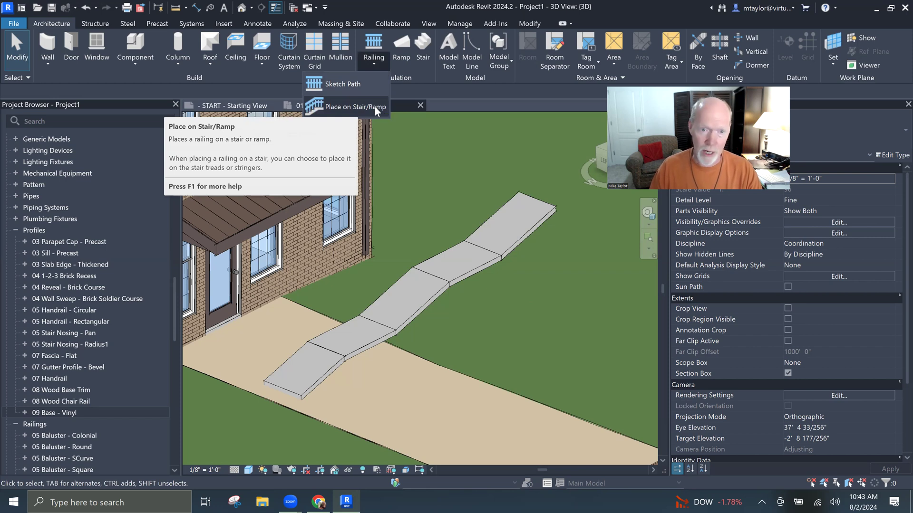
# - Use Place on Stair/Ramp and pick the ramp, hosting Guardrail - Pipe railings on both edges
pyautogui.click(376, 112)
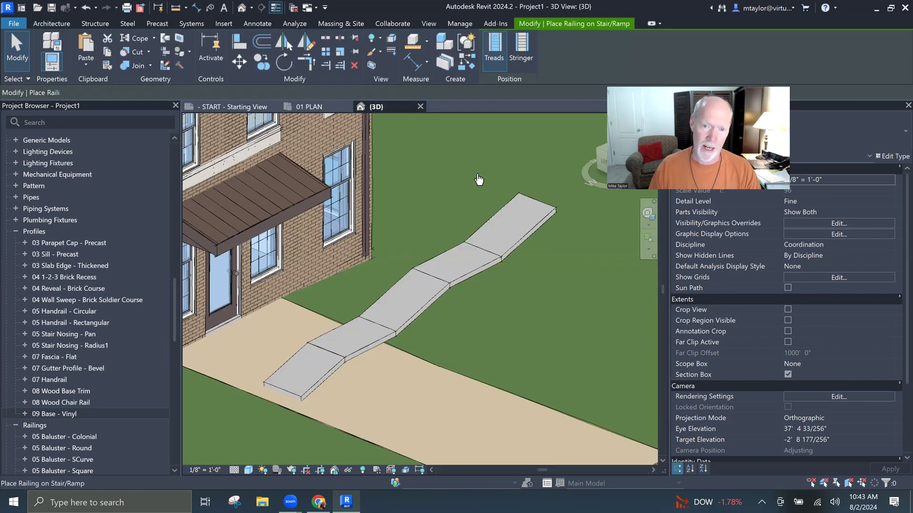
pyautogui.click(493, 228)
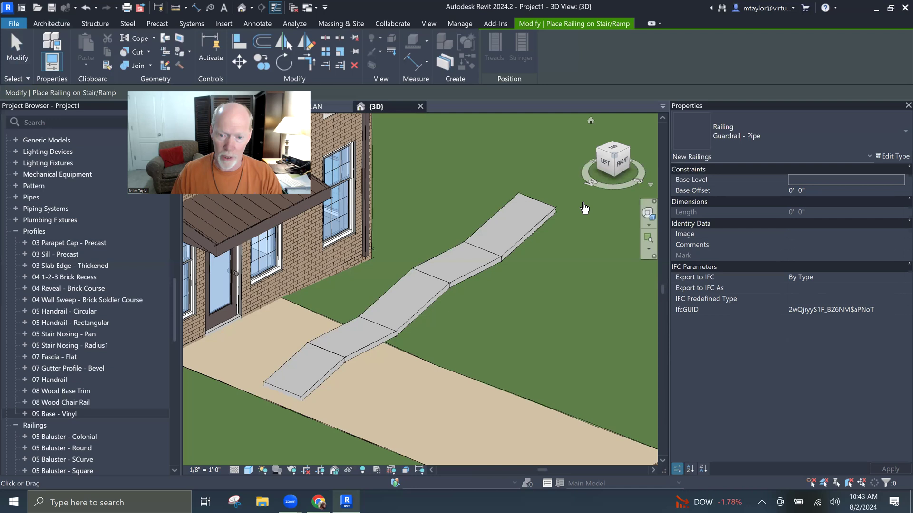
pyautogui.click(563, 264)
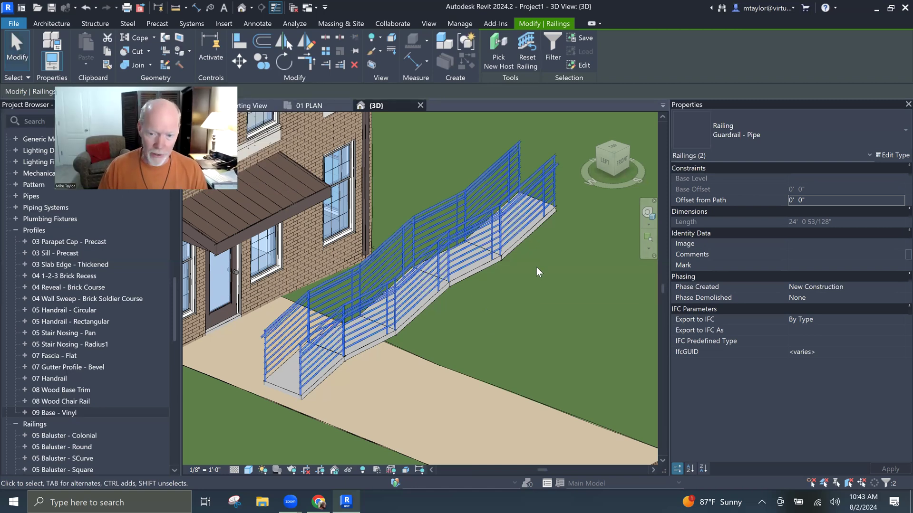
# - Delete the outer railing, leaving a single railing on the ramp
pyautogui.click(558, 261)
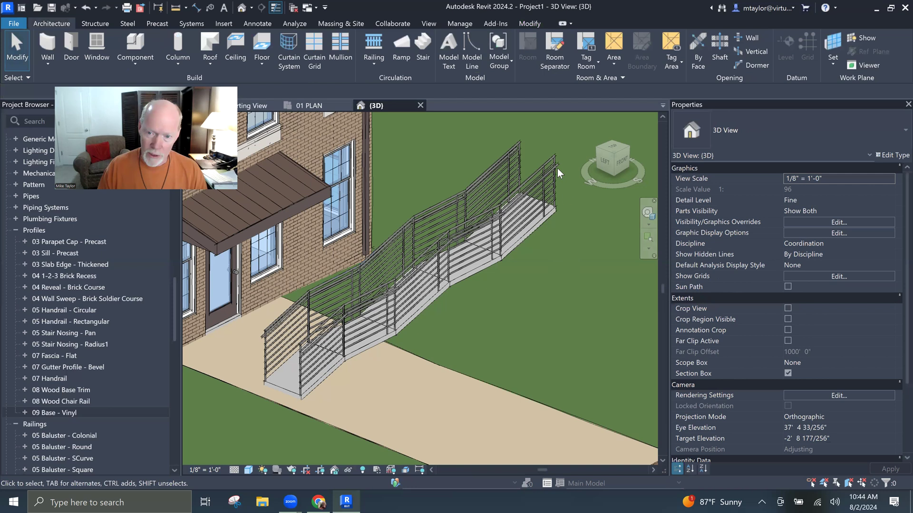
pyautogui.click(514, 214)
pyautogui.press('Delete')
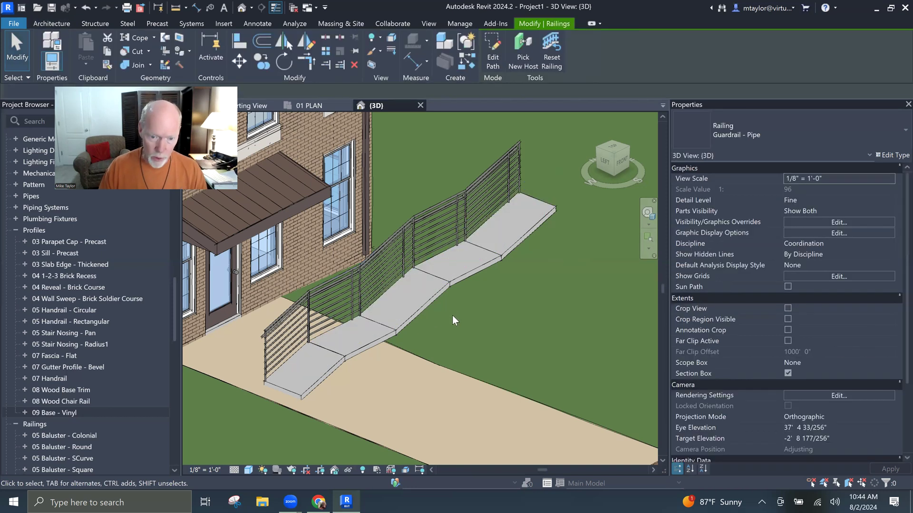
pyautogui.click(522, 318)
pyautogui.moveTo(359, 284); pyautogui.dragTo(417, 284, button='middle')
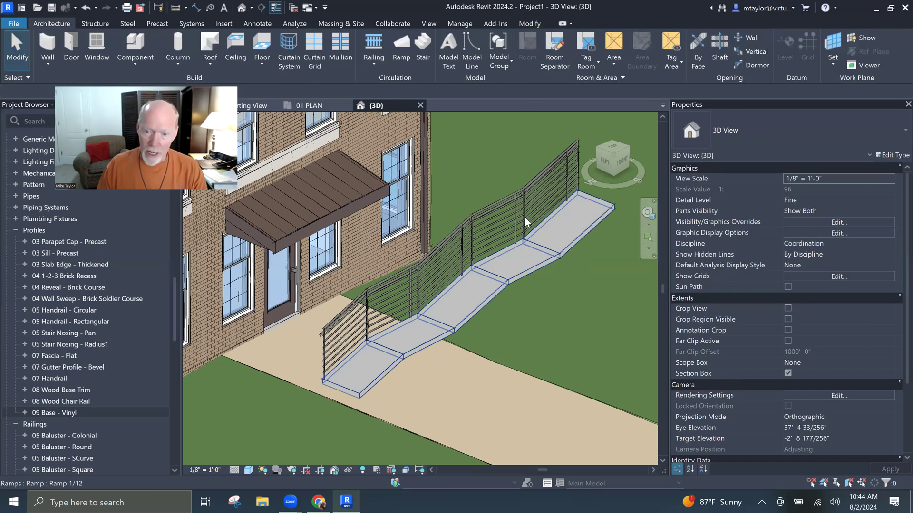
# - Flip the remaining railing and change its type to Guardrail - Rectangular, then flip it again
pyautogui.click(583, 289)
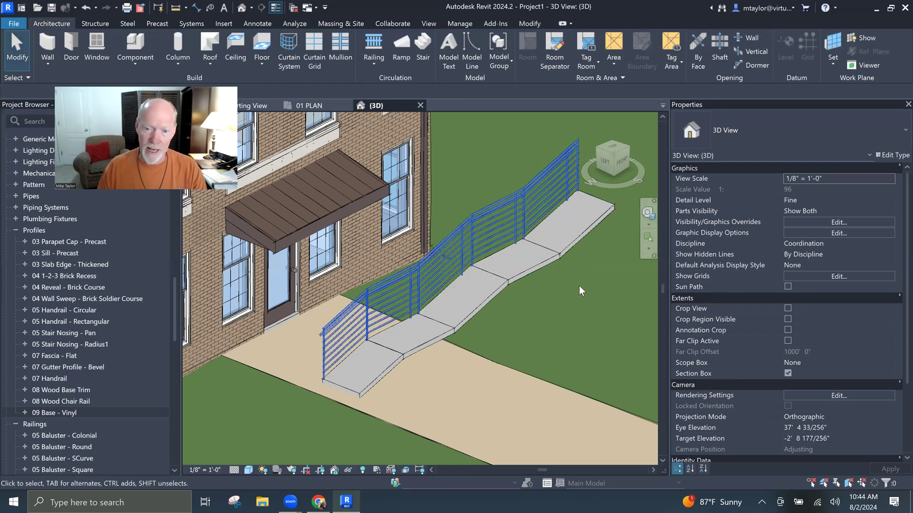
pyautogui.click(549, 332)
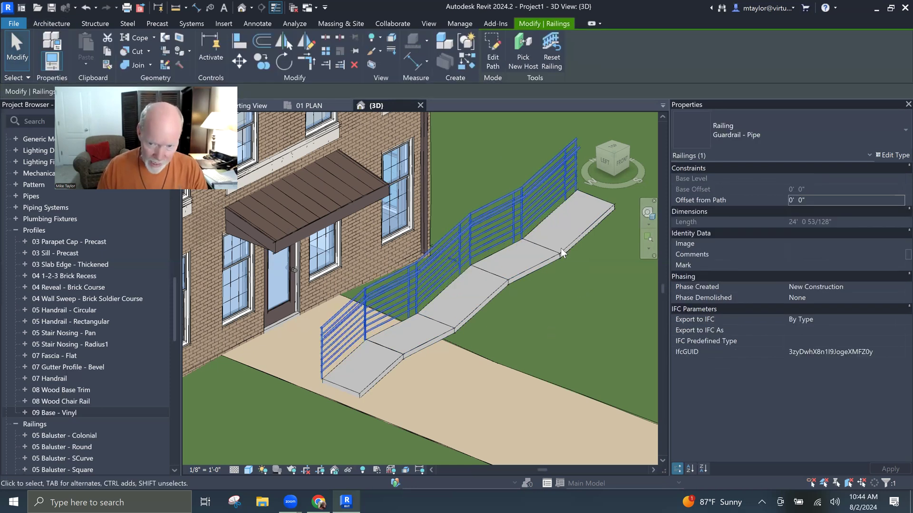
pyautogui.click(753, 136)
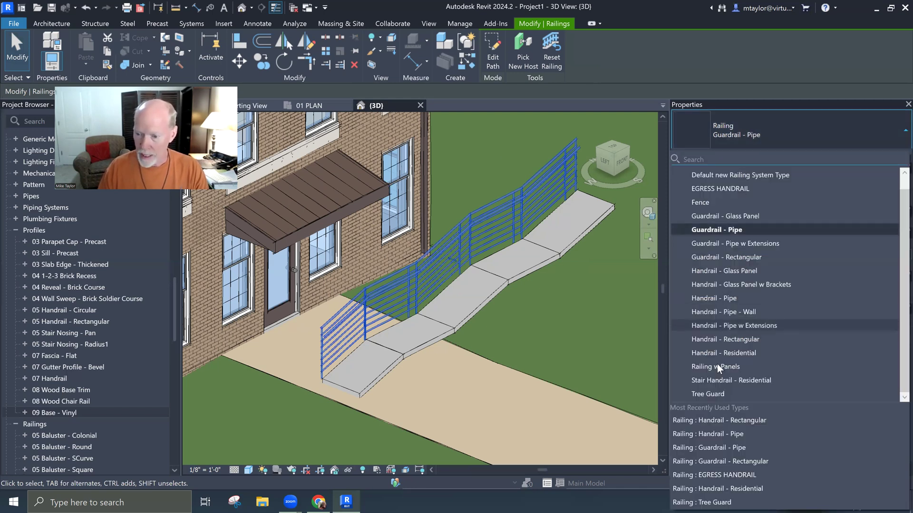
pyautogui.click(559, 323)
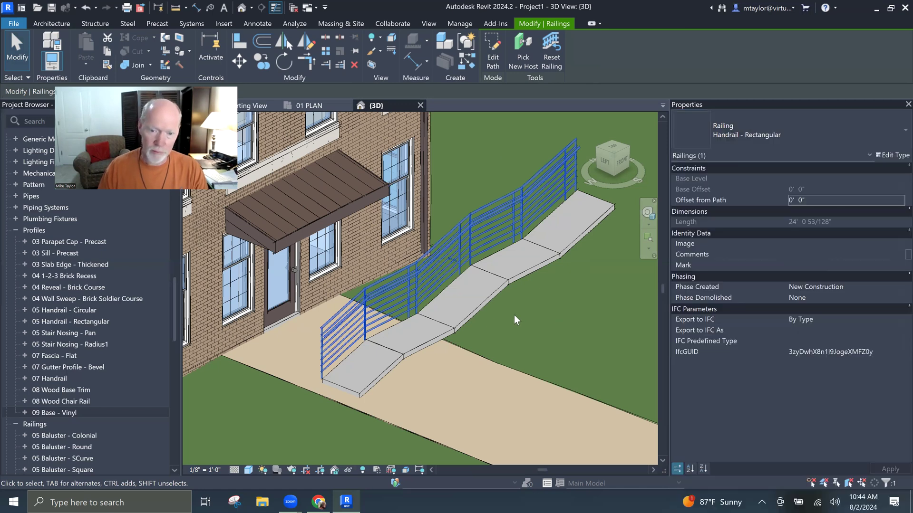
pyautogui.press('Escape')
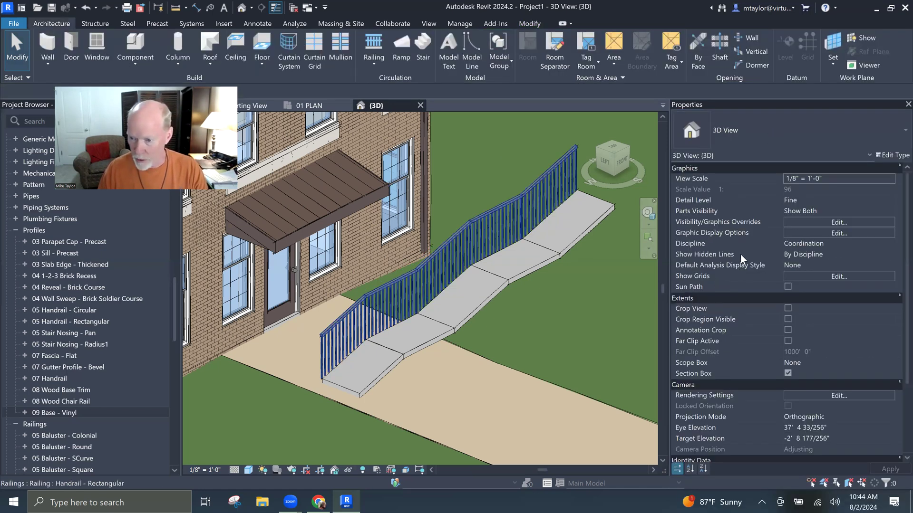
pyautogui.press('Return')
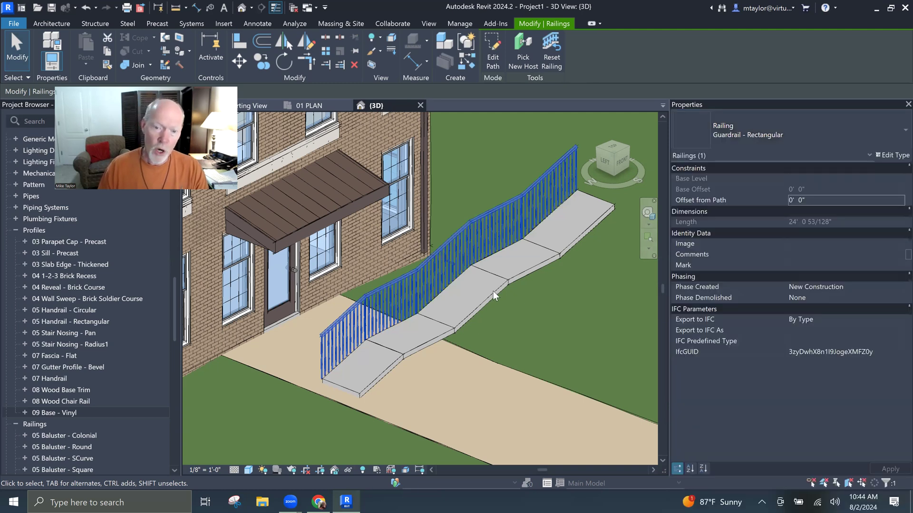
pyautogui.click(527, 329)
pyautogui.click(594, 330)
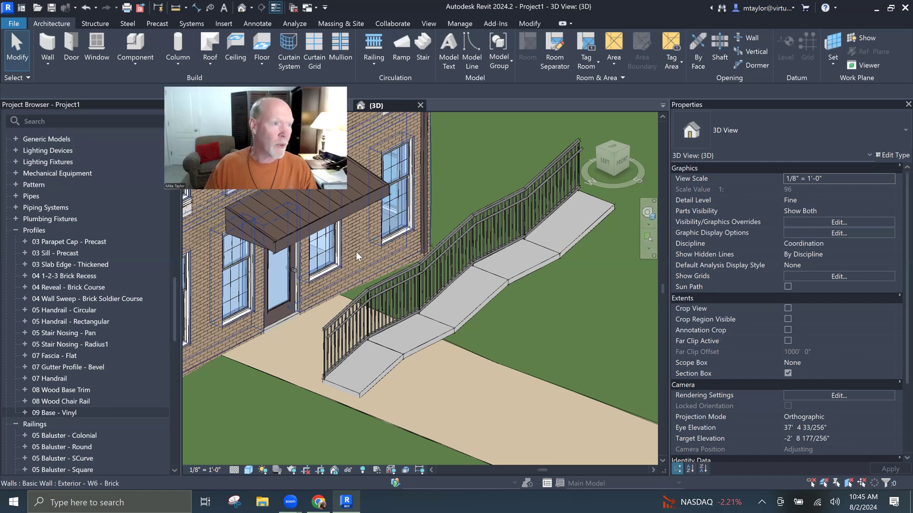
# - Create a new family from the Profile-Rail.rft template via File > New > Family
pyautogui.click(16, 23)
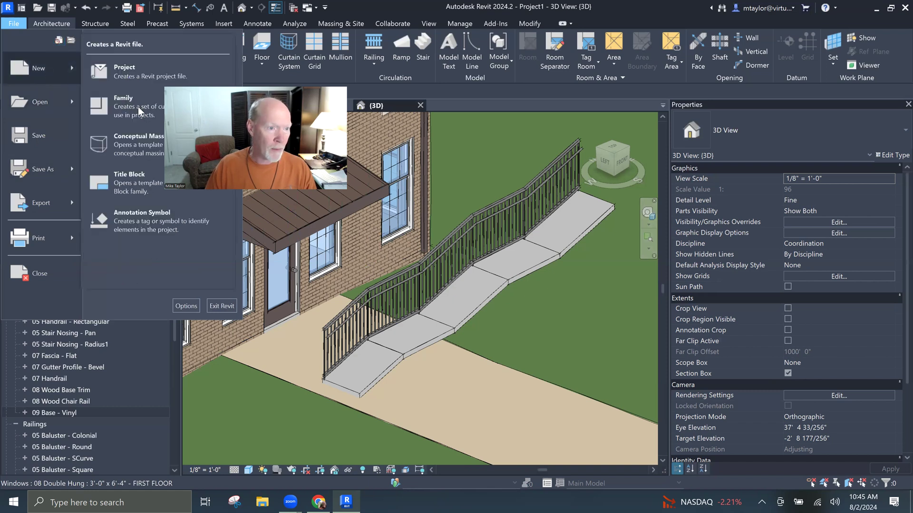
pyautogui.moveTo(39, 68)
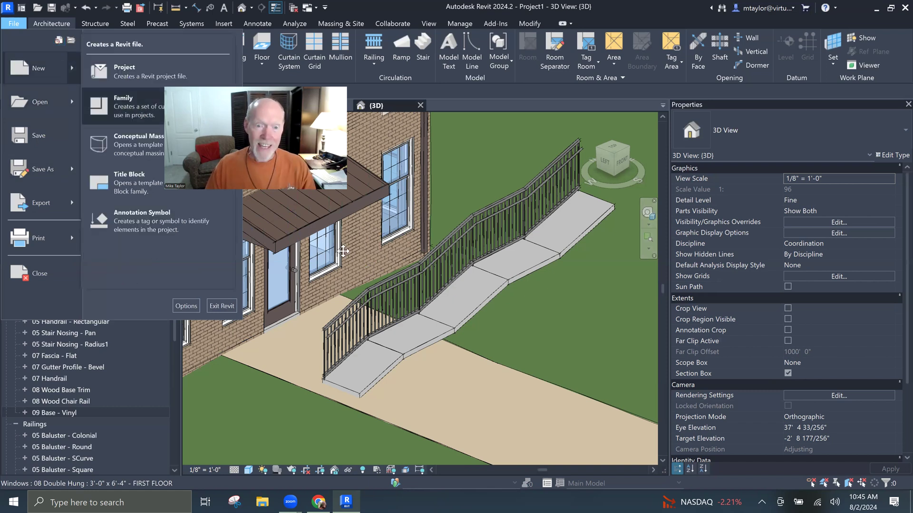
pyautogui.click(132, 106)
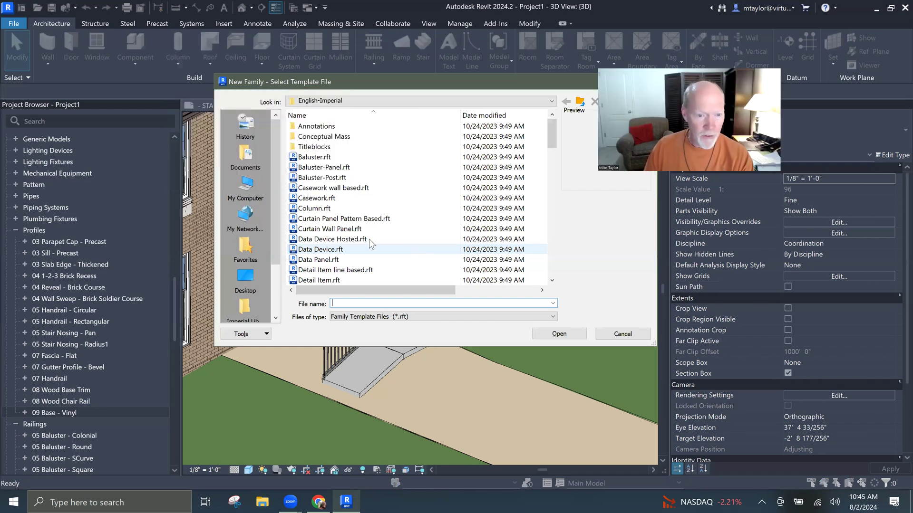
pyautogui.scroll(-4, 349, 229)
pyautogui.scroll(-3, 346, 218)
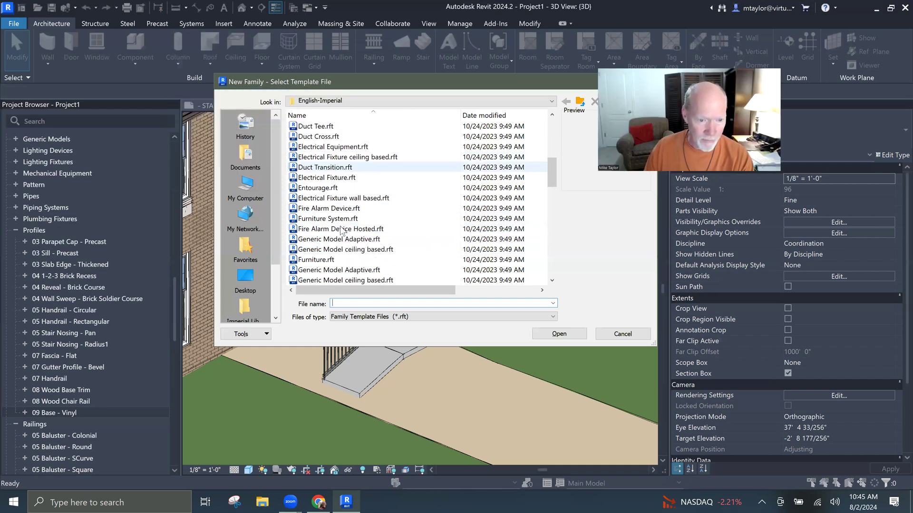
pyautogui.scroll(-3, 342, 210)
pyautogui.scroll(-2, 343, 214)
pyautogui.scroll(-3, 335, 210)
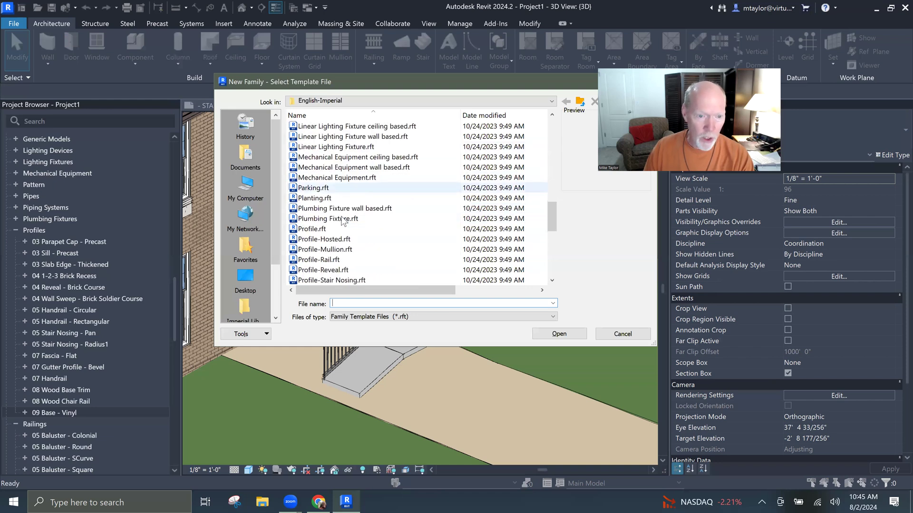
pyautogui.scroll(-2, 329, 207)
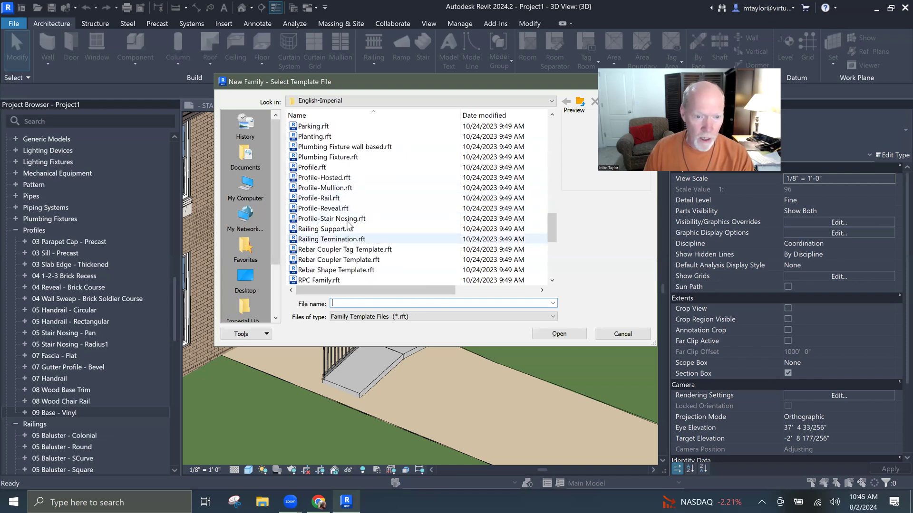
pyautogui.click(338, 198)
pyautogui.click(559, 334)
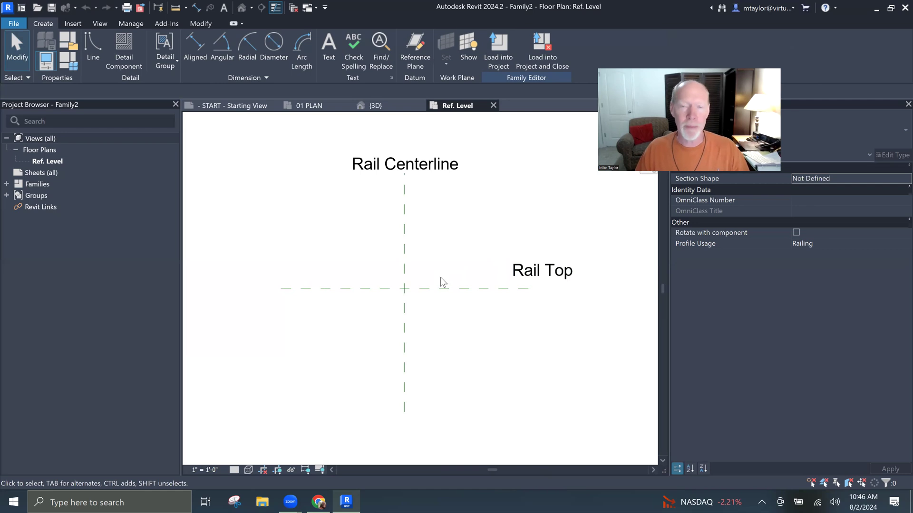
# - Draw a closed rectangular curb outline starting at the reference planes' intersection
pyautogui.click(92, 45)
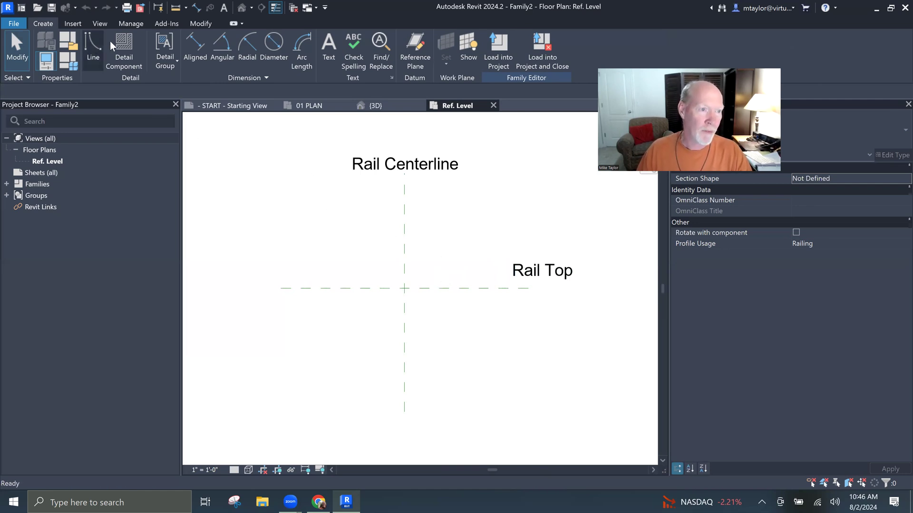
pyautogui.click(404, 288)
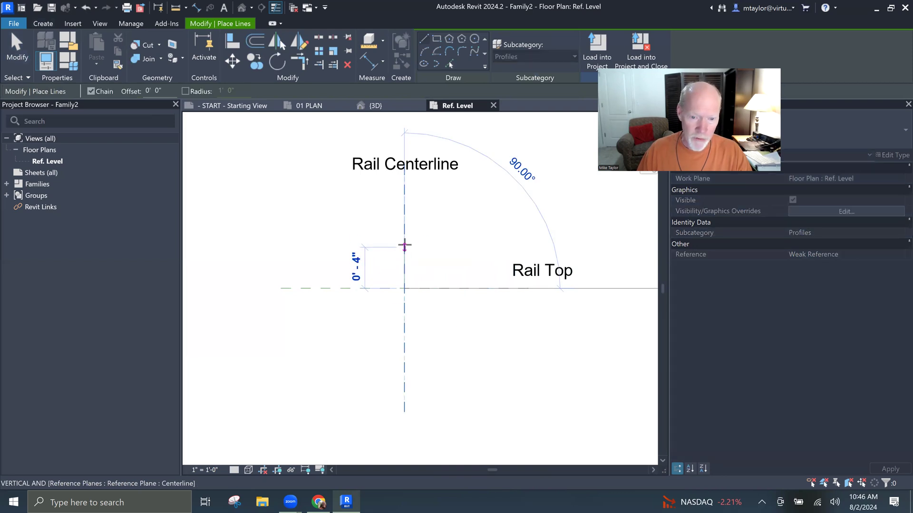
pyautogui.click(404, 247)
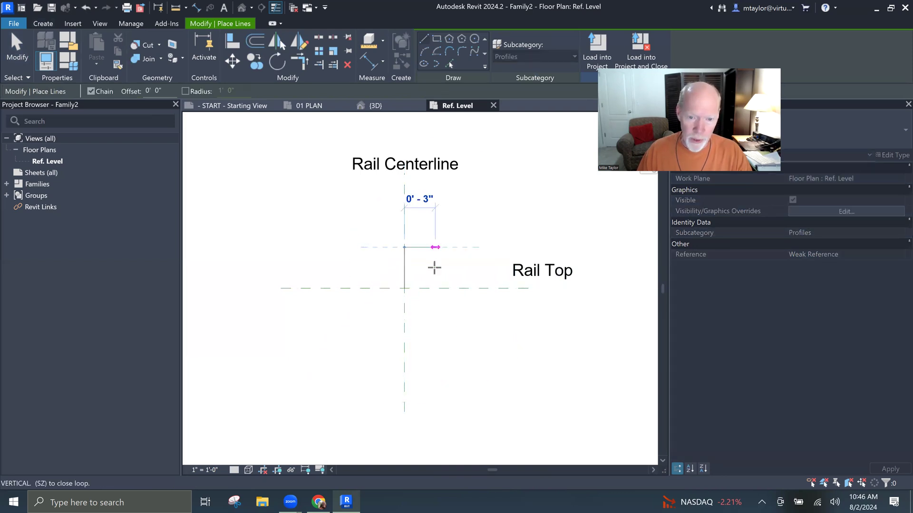
pyautogui.click(435, 246)
pyautogui.click(434, 289)
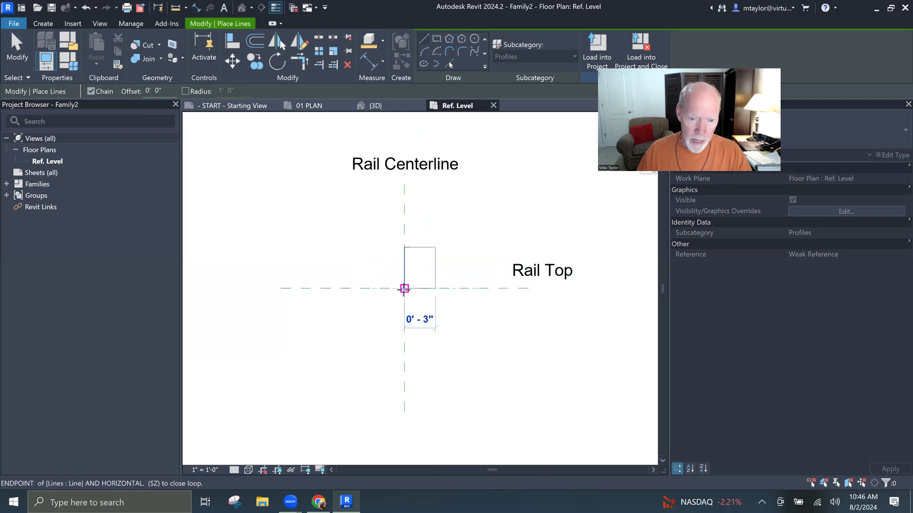
pyautogui.click(405, 288)
pyautogui.scroll(3, 429, 256)
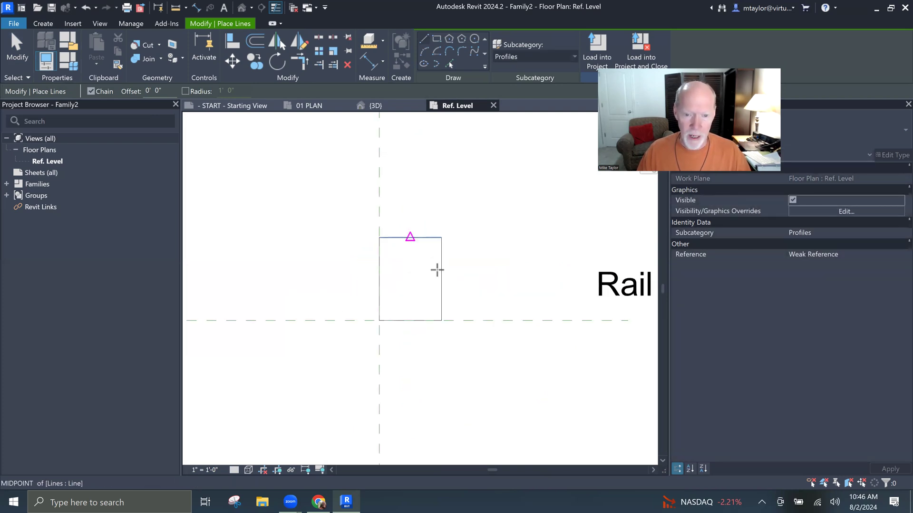
pyautogui.scroll(-3, 480, 250)
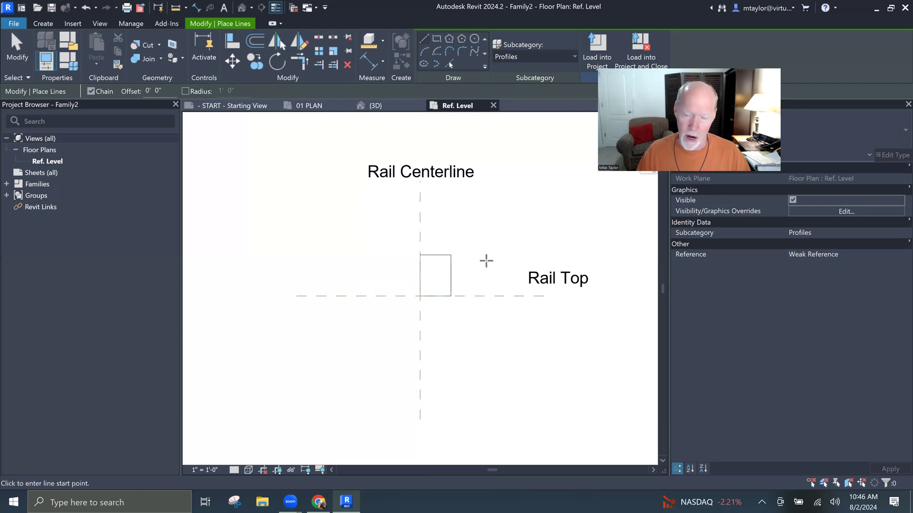
pyautogui.scroll(2, 485, 260)
pyautogui.scroll(-2, 481, 250)
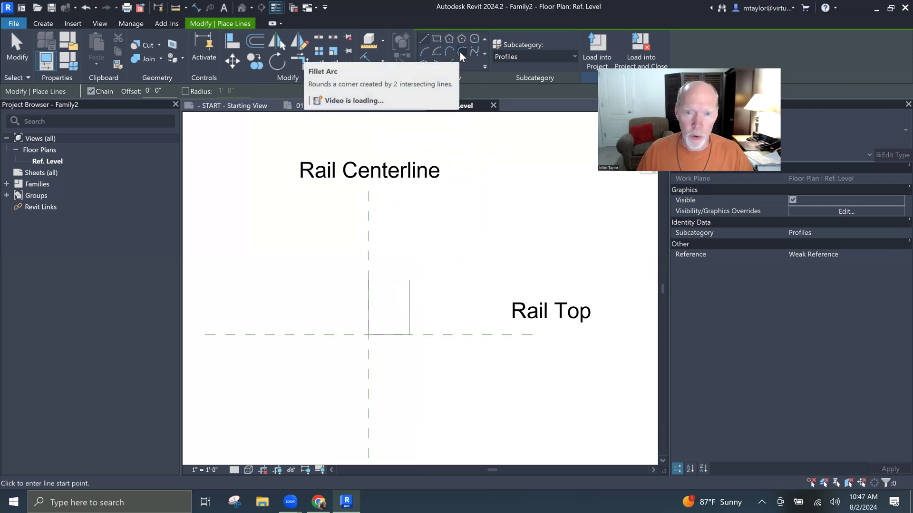
# - Round the curb profile's top-right corner with a Fillet Arc between the top and right edges
pyautogui.click(462, 52)
pyautogui.click(394, 281)
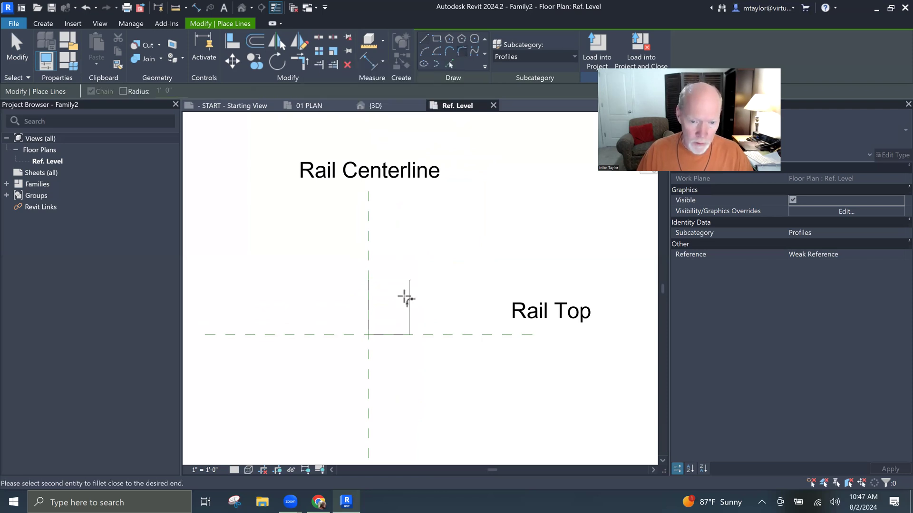
pyautogui.click(409, 300)
pyautogui.scroll(3, 405, 289)
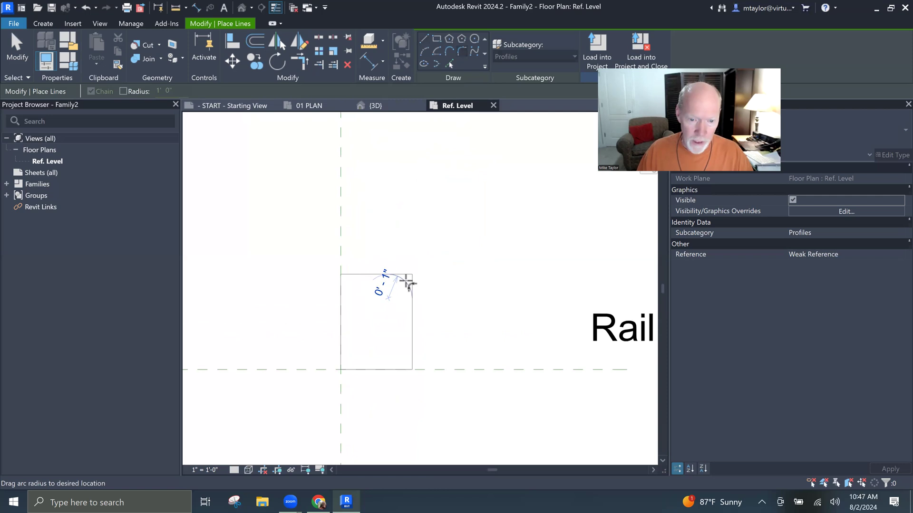
pyautogui.click(403, 284)
pyautogui.scroll(-2, 465, 298)
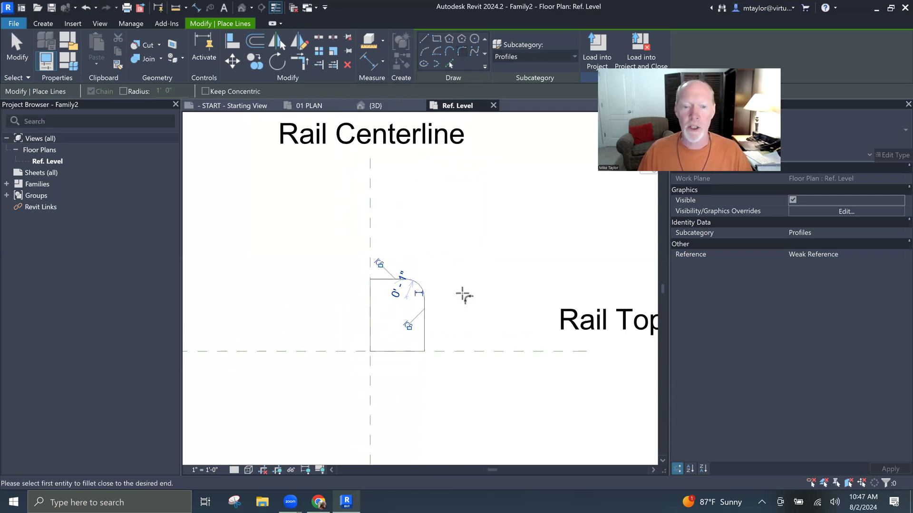
pyautogui.scroll(-2, 479, 266)
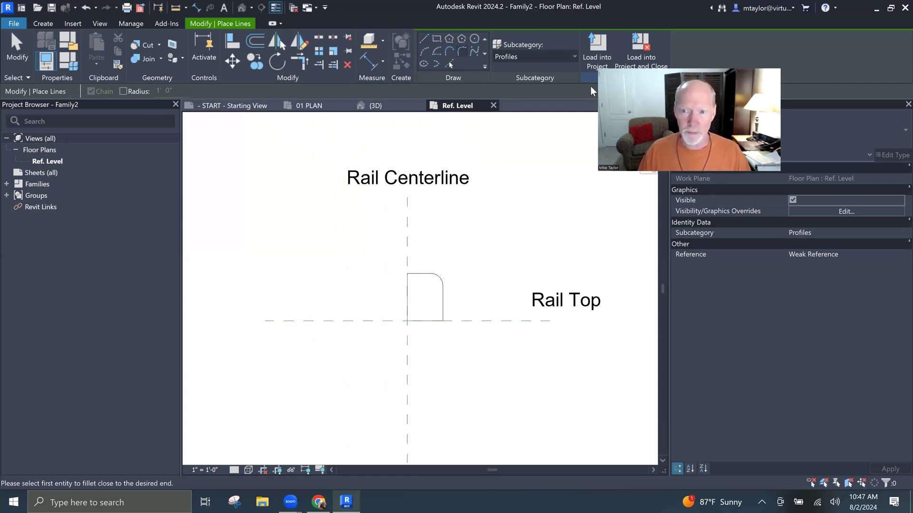
# - Load the family into the project, saving it first as 'profile - ramp curb'
pyautogui.click(641, 49)
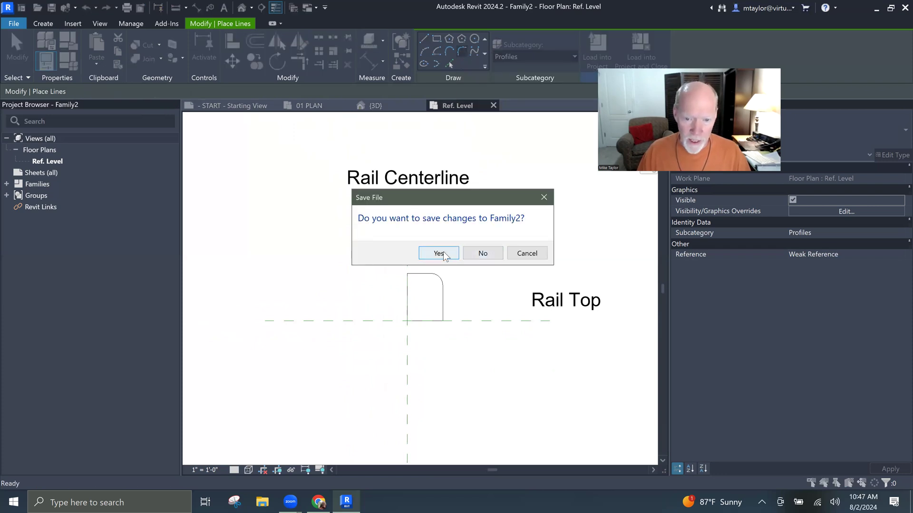
pyautogui.click(440, 253)
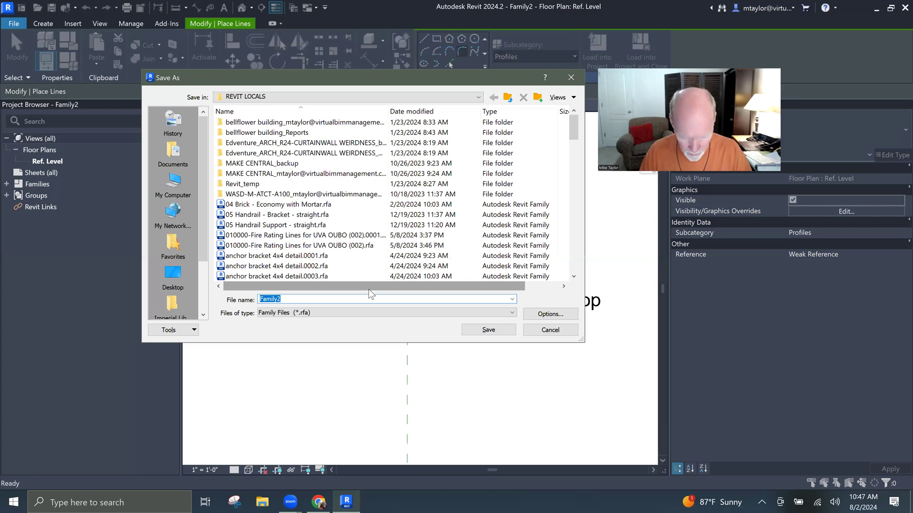
pyautogui.write('profile - ramp curb')
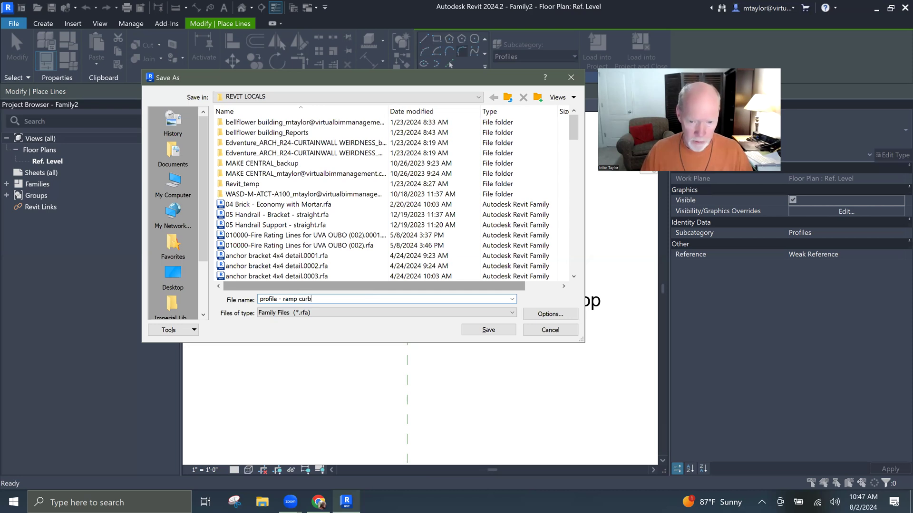
pyautogui.click(490, 330)
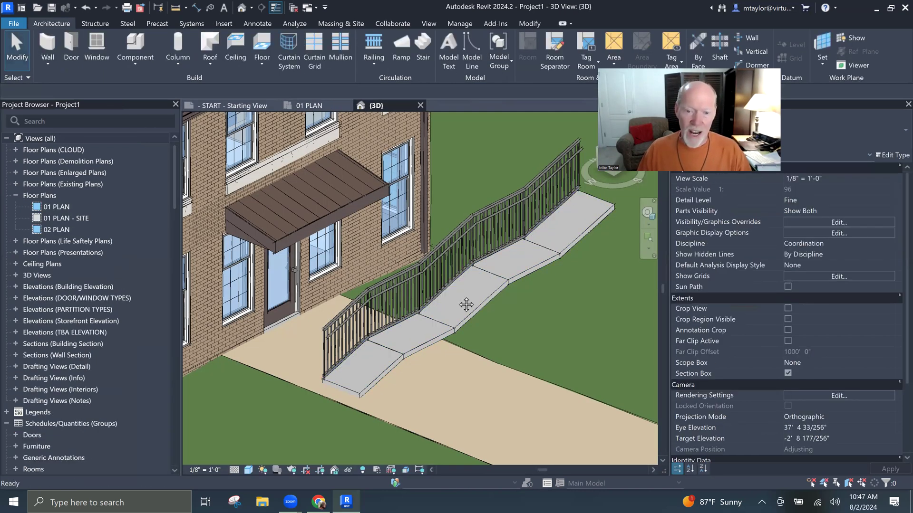
pyautogui.scroll(2, 457, 288)
pyautogui.scroll(-3, 460, 243)
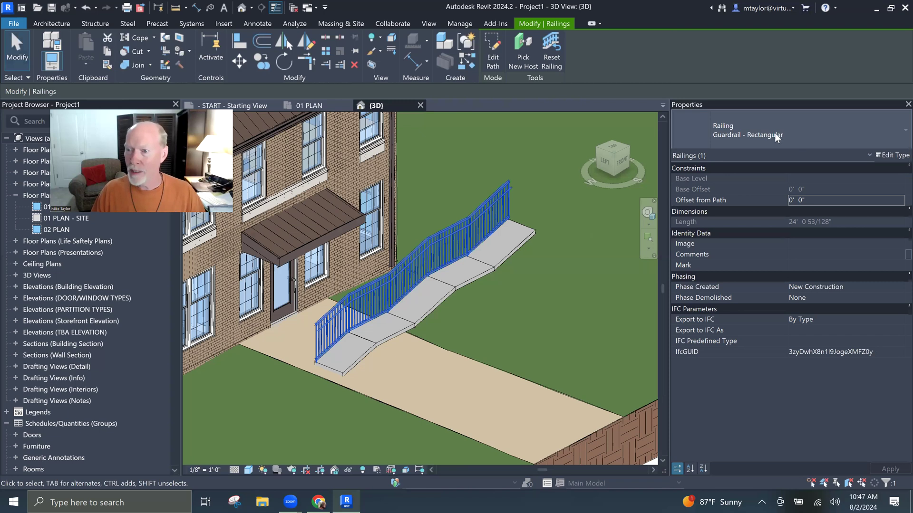
# - Duplicate the guardrail type as 'curb for ramp' and go into its rail structure
pyautogui.click(890, 155)
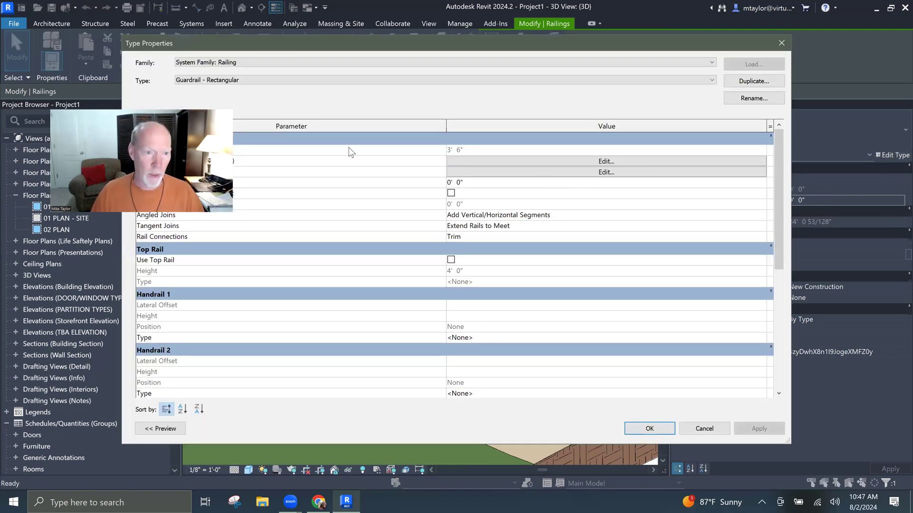
pyautogui.click(742, 82)
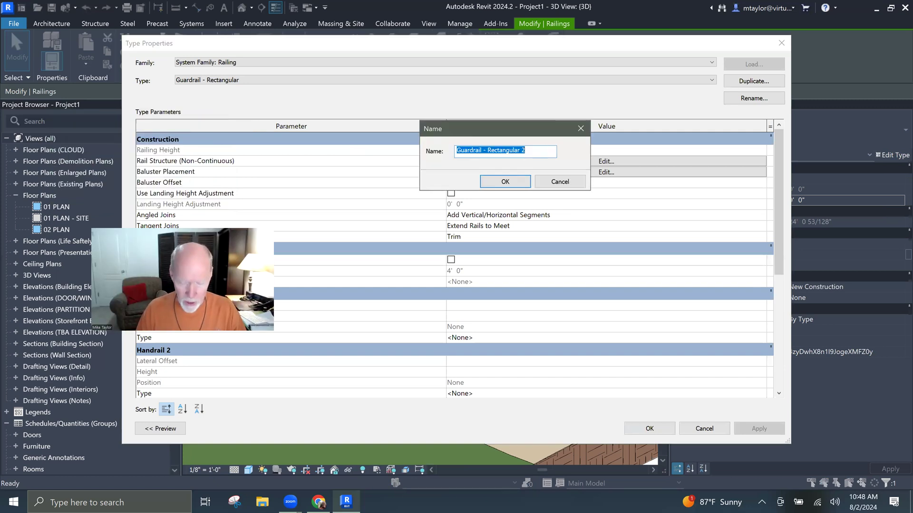
pyautogui.write('curb for ramp')
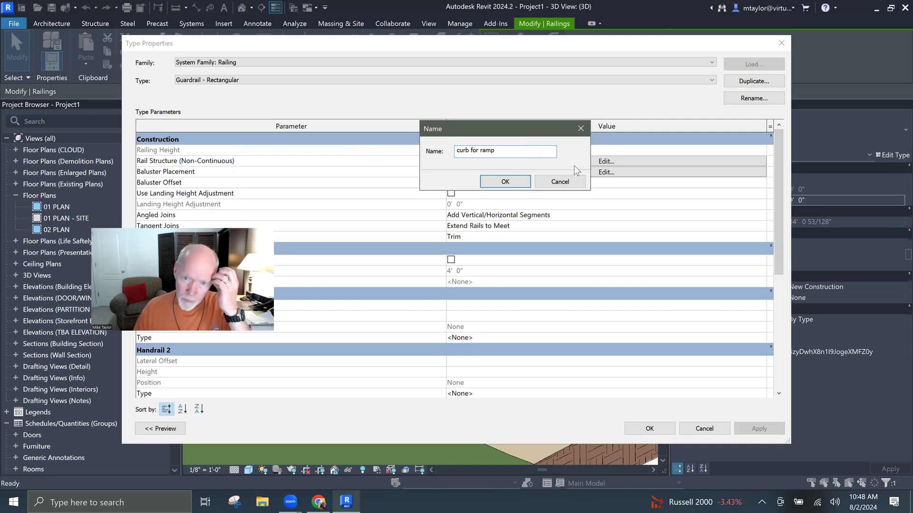
pyautogui.click(531, 176)
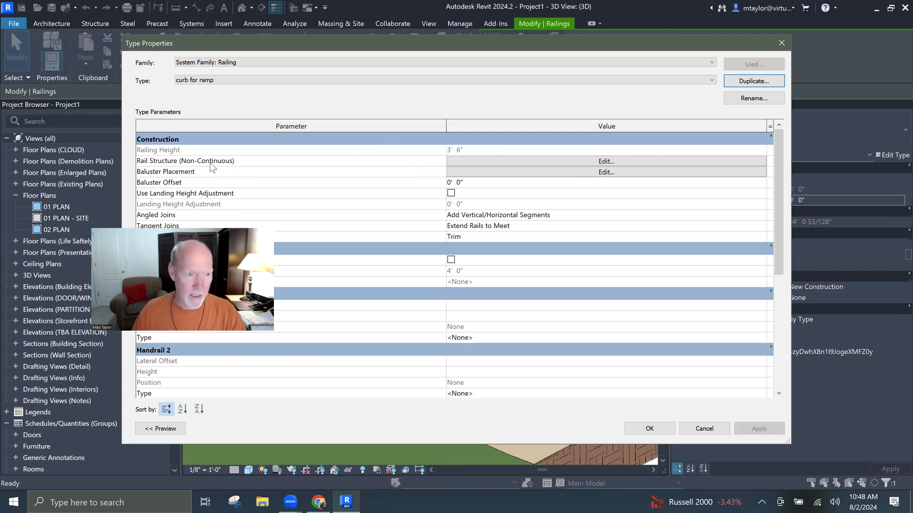
pyautogui.click(611, 163)
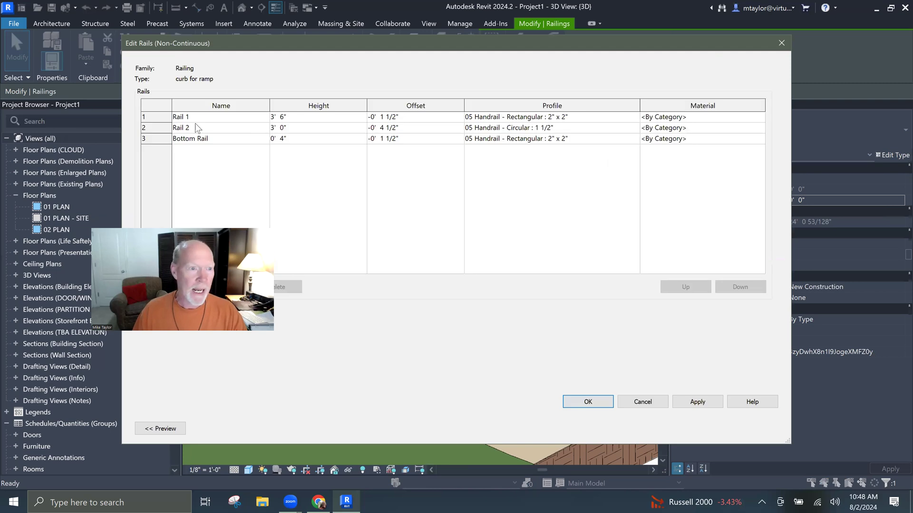
# - Delete Bottom Rail and Rail 2, rename the remaining rail to curb with height and offset 0
pyautogui.click(169, 138)
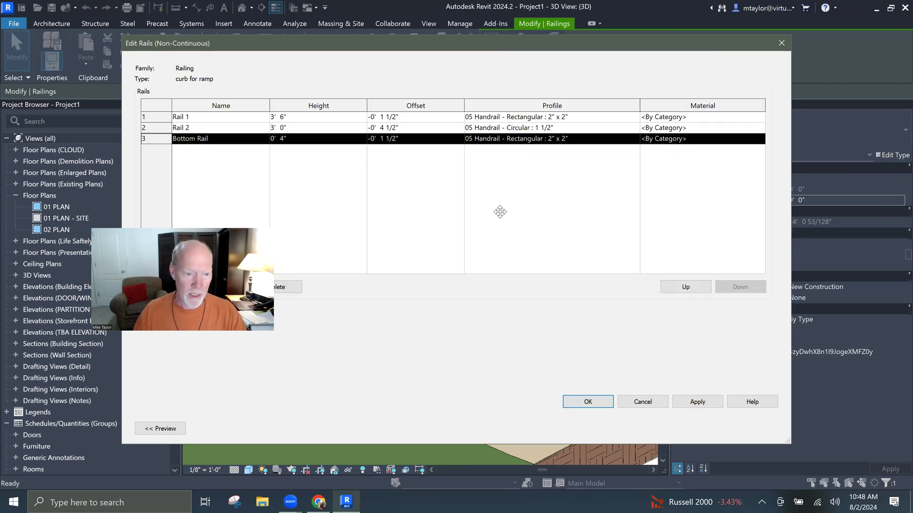
pyautogui.click(277, 287)
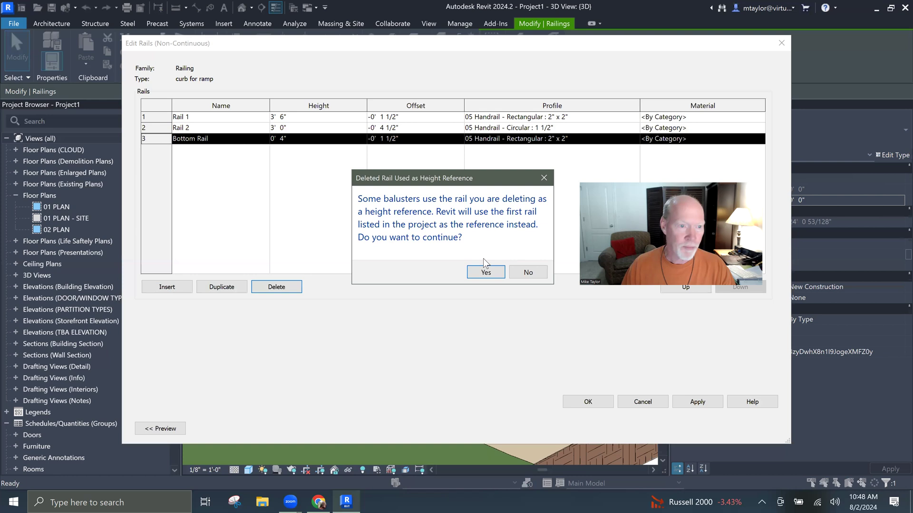
pyautogui.click(485, 272)
pyautogui.click(276, 286)
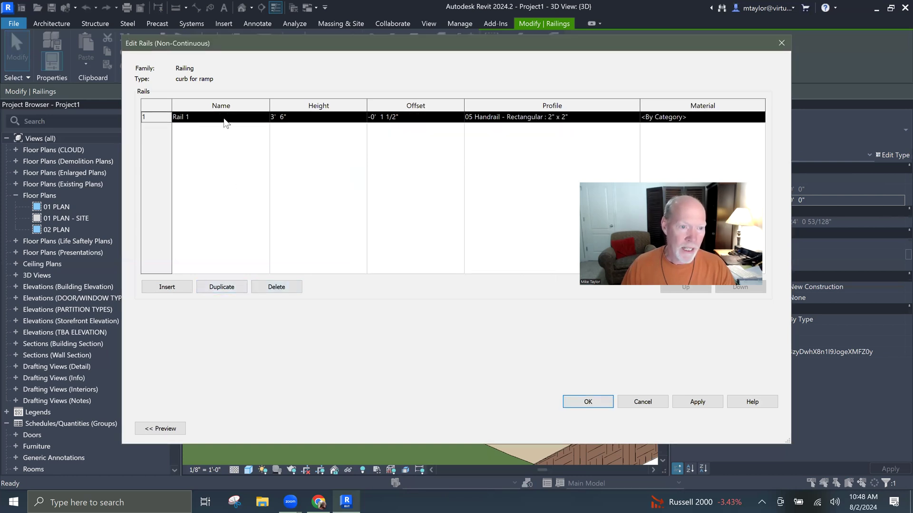
pyautogui.click(224, 120)
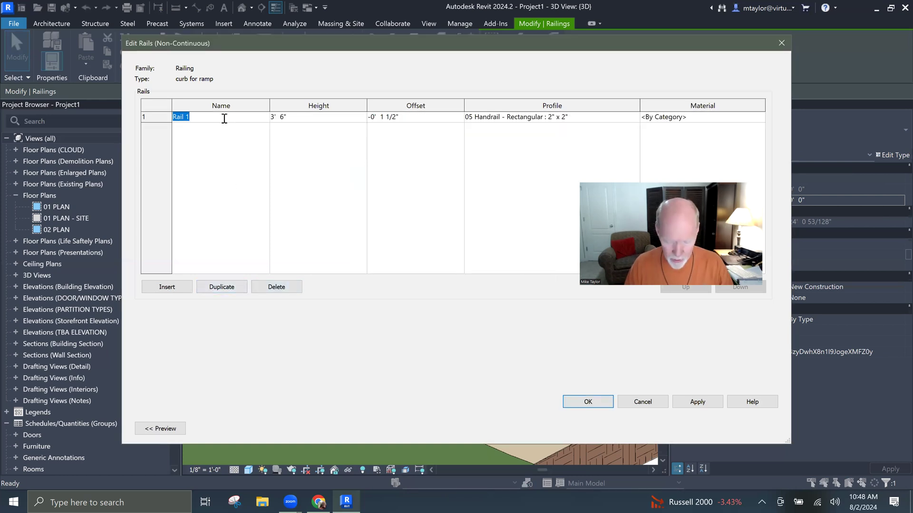
pyautogui.write('curb')
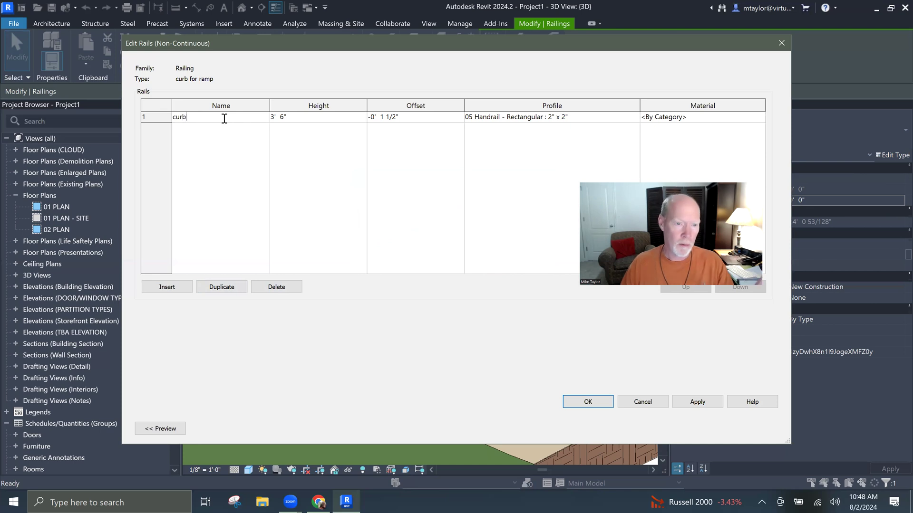
pyautogui.write('0')
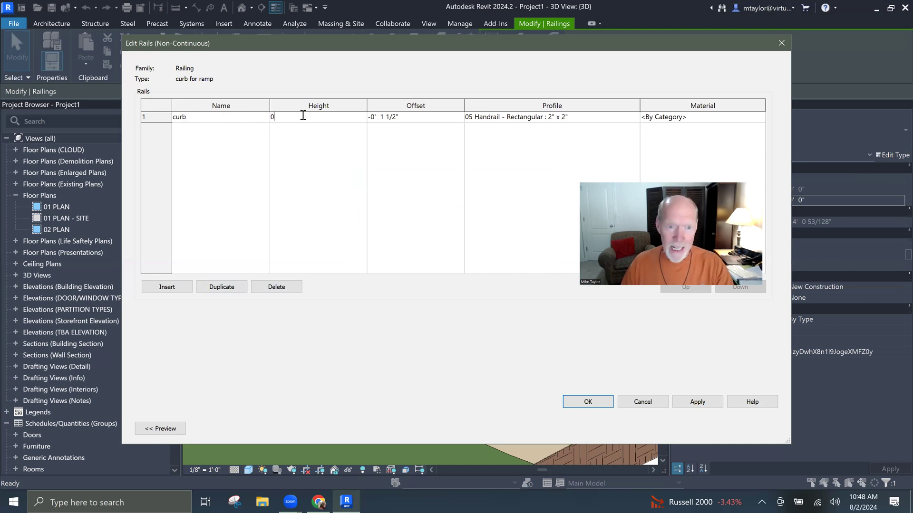
pyautogui.doubleClick(408, 117)
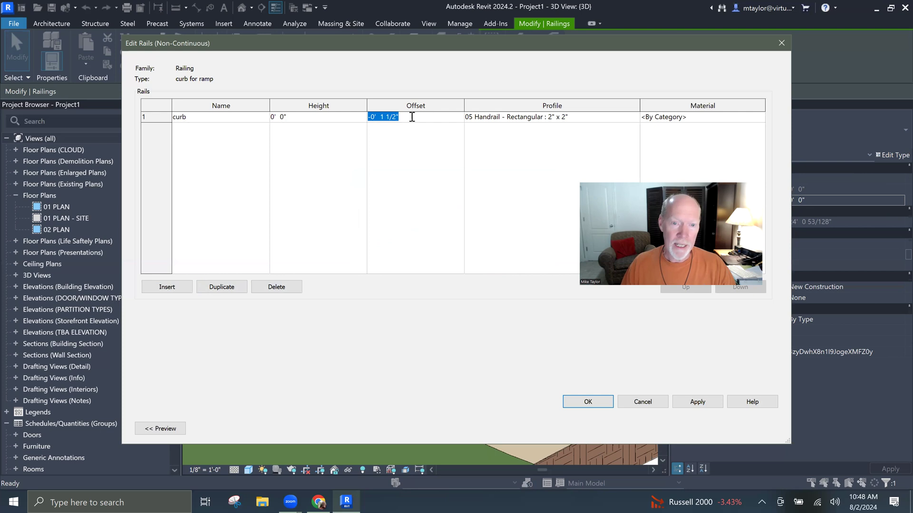
pyautogui.write("0'  0")
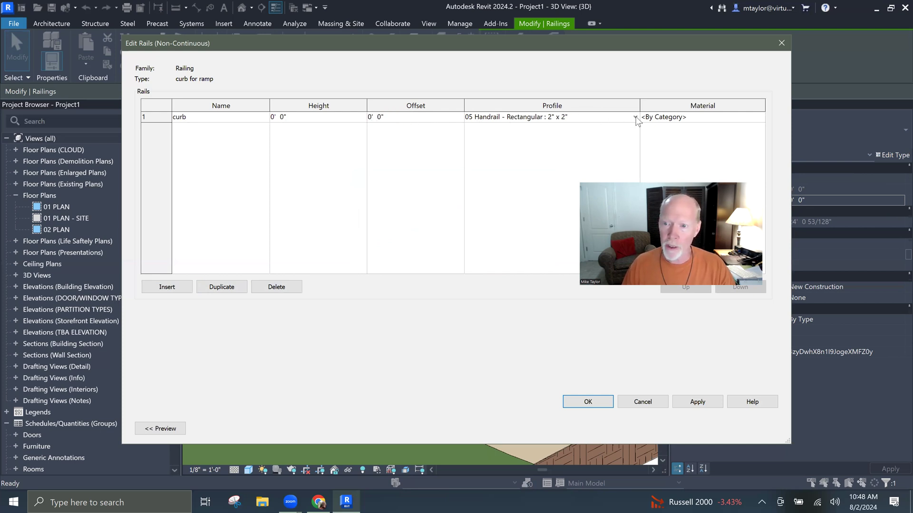
# - Give the curb rail the profile - ramp curb profile and Concrete - Cast-in-Place material
pyautogui.click(635, 118)
pyautogui.scroll(-2, 634, 151)
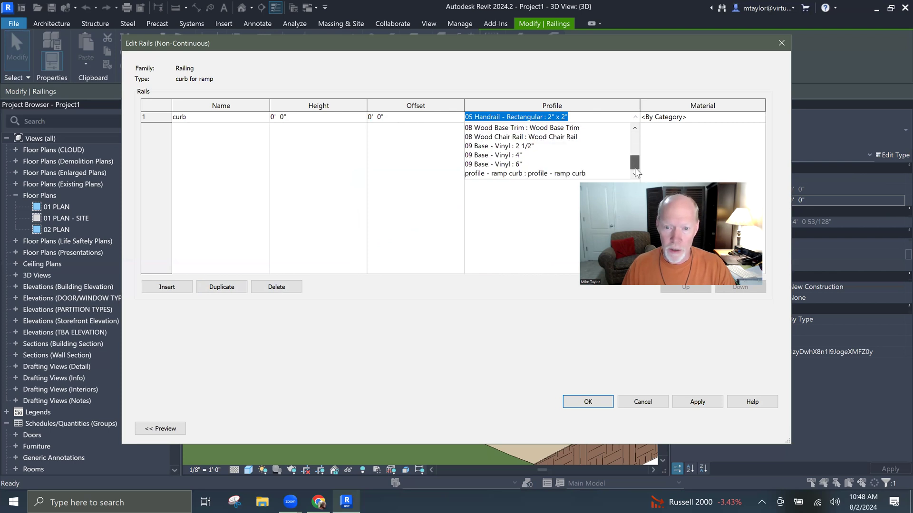
pyautogui.click(516, 173)
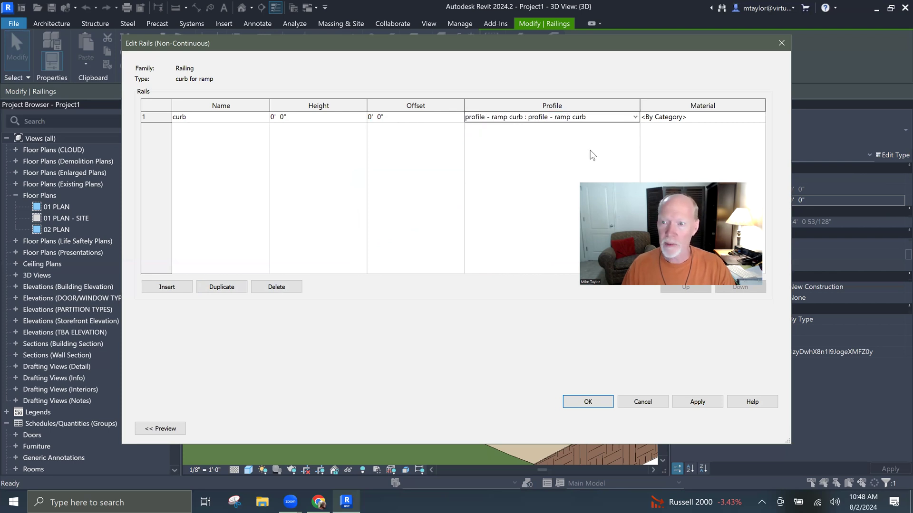
pyautogui.click(700, 121)
pyautogui.click(761, 117)
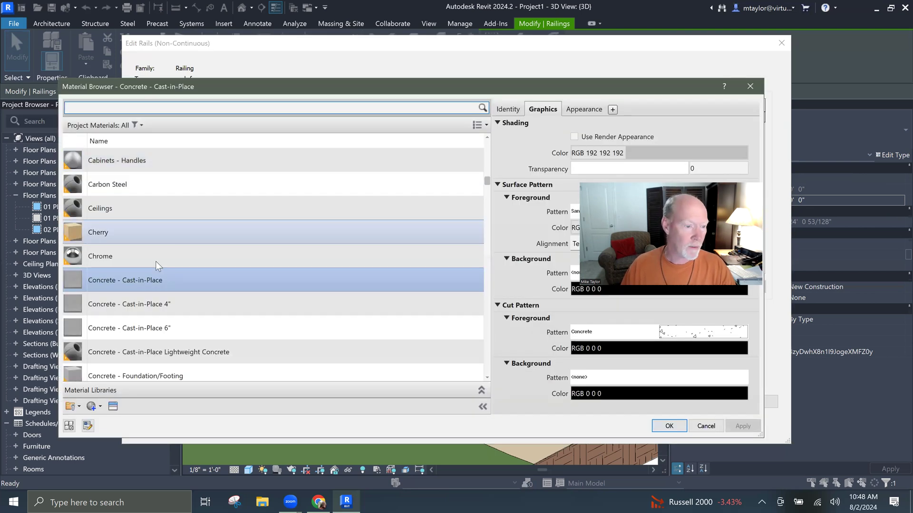
pyautogui.click(670, 426)
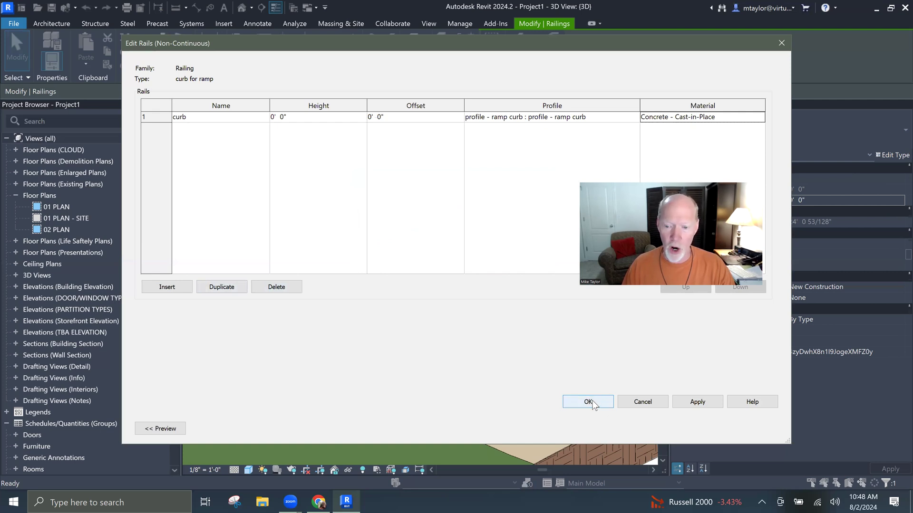
pyautogui.click(589, 402)
# - Apply the curb for ramp type, dismiss the missing balusters warning, and reselect the curb railing
pyautogui.click(649, 429)
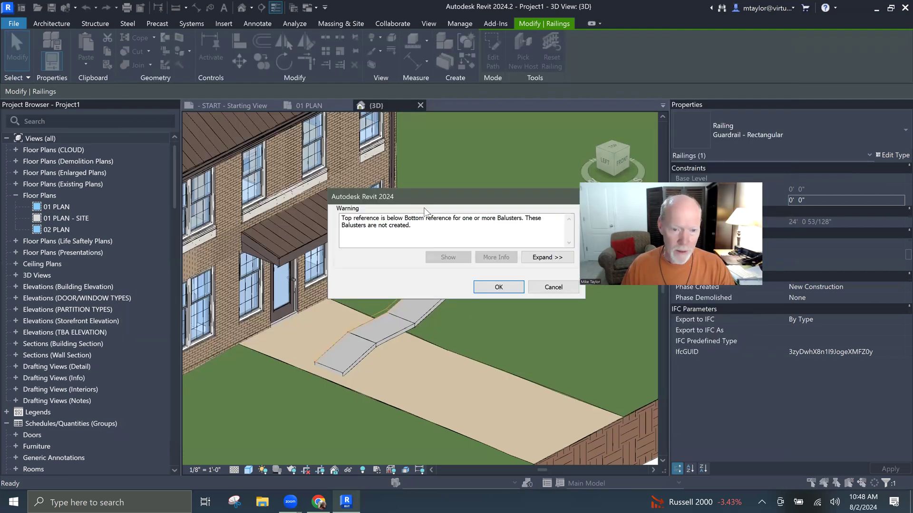
pyautogui.moveTo(446, 196); pyautogui.dragTo(333, 139)
pyautogui.click(386, 229)
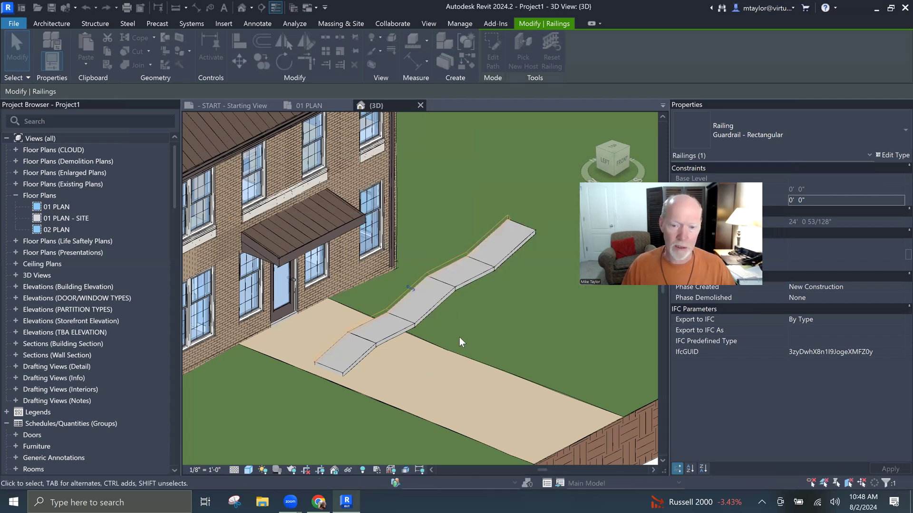
pyautogui.click(478, 326)
pyautogui.scroll(2, 307, 359)
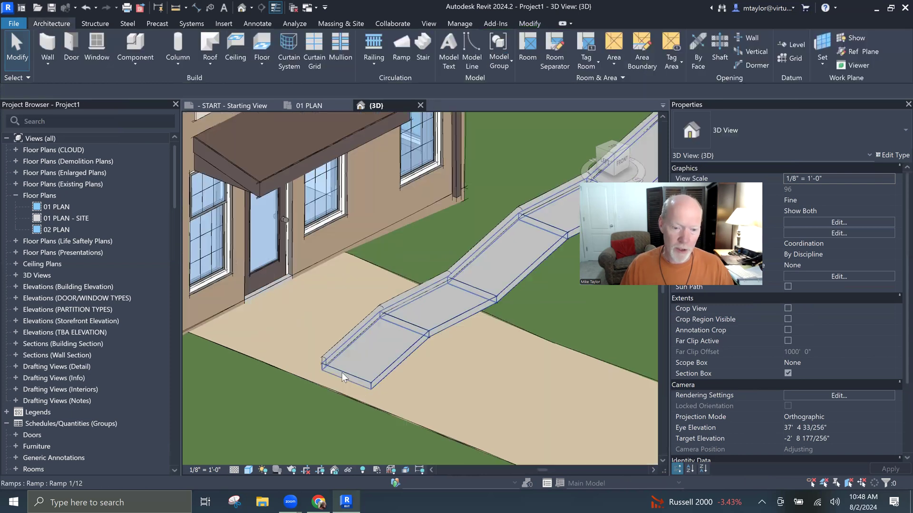
pyautogui.scroll(-2, 499, 328)
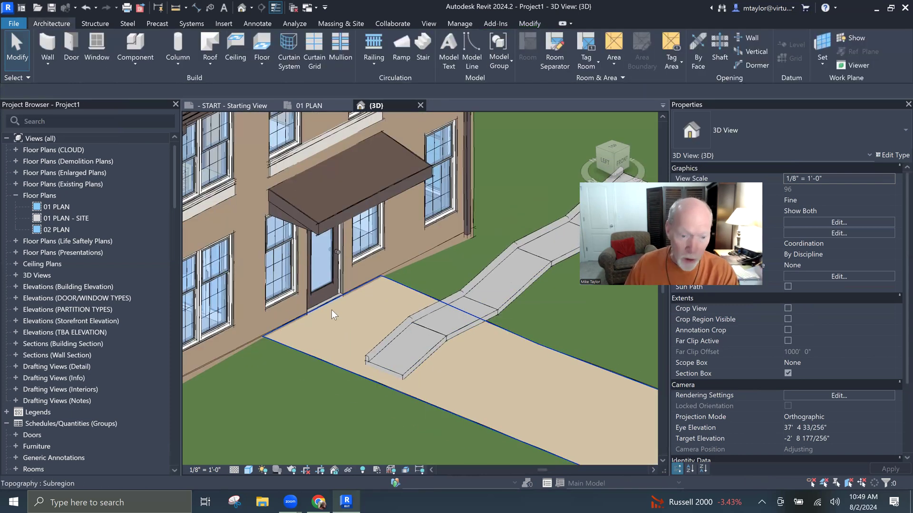
pyautogui.scroll(1, 331, 311)
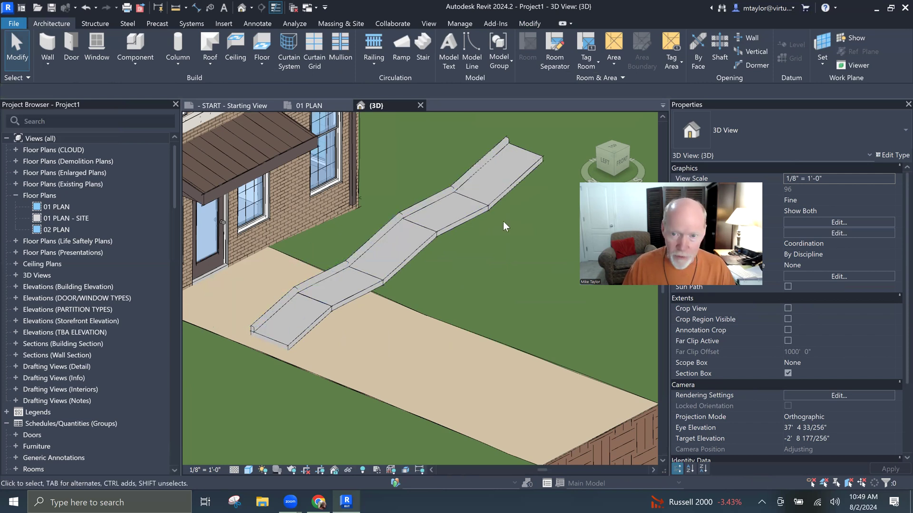
pyautogui.click(472, 175)
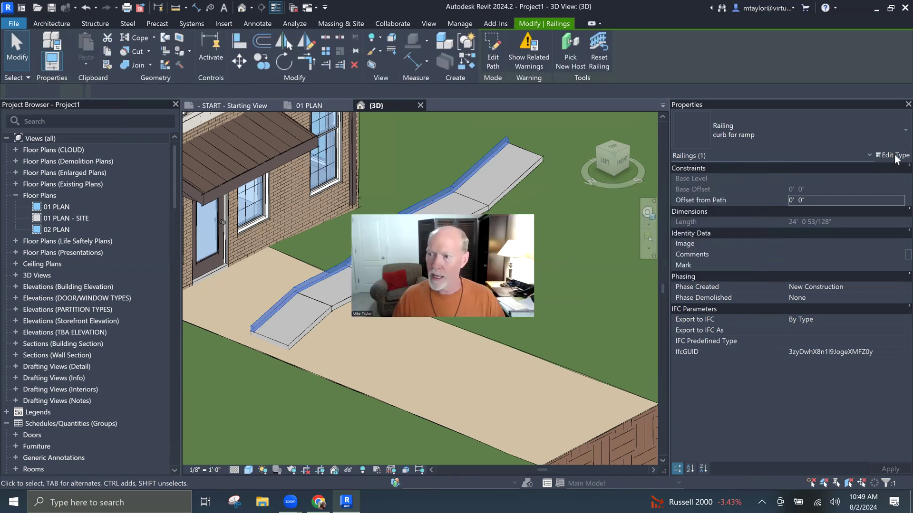
# - In the curb type's baluster placement, remove the regular balusters from the main pattern
pyautogui.doubleClick(443, 197)
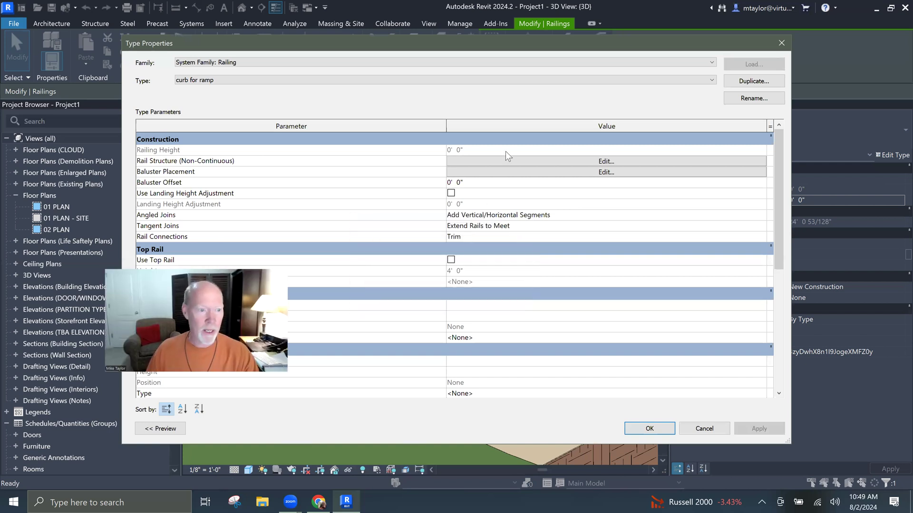
pyautogui.click(506, 172)
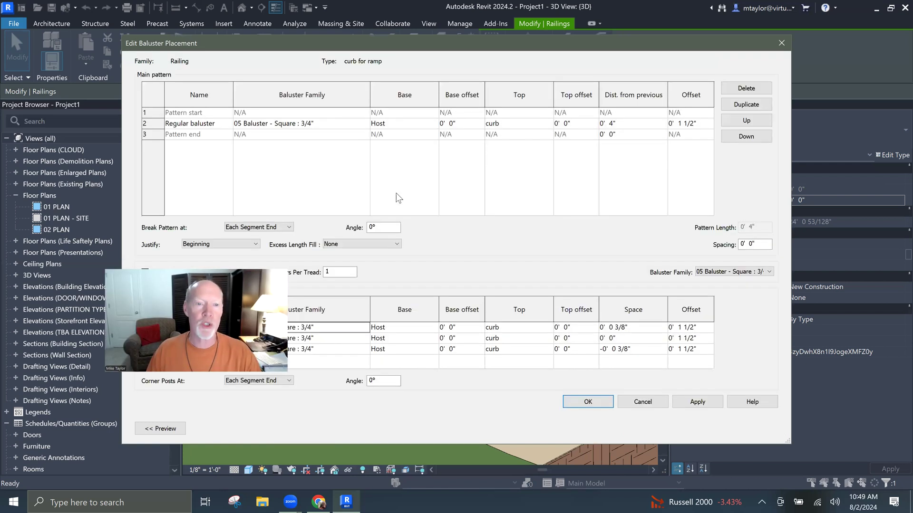
pyautogui.click(365, 125)
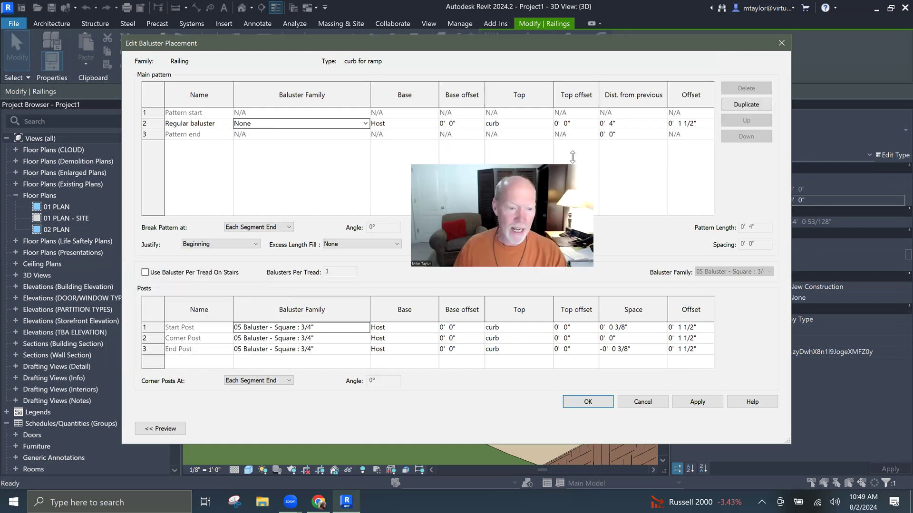
# - Set the Start, Corner and End Post families to None and accept the type changes
pyautogui.click(310, 332)
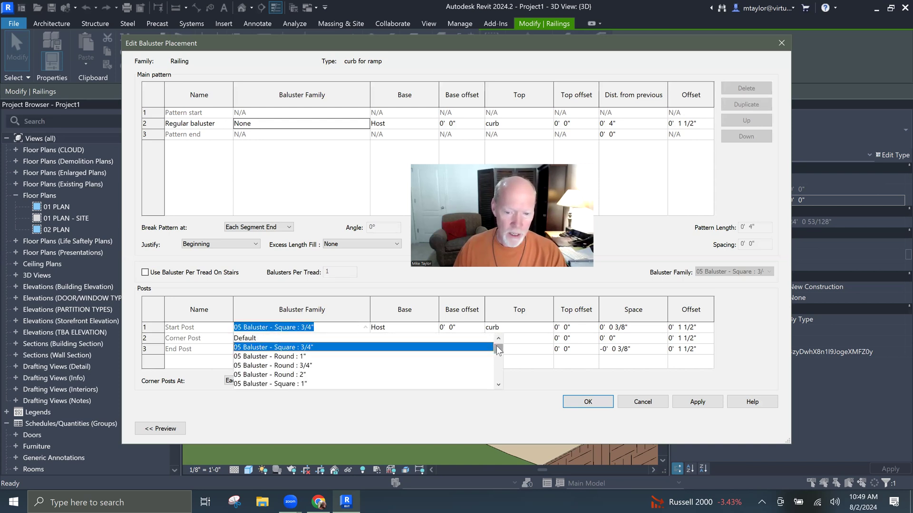
pyautogui.scroll(1, 497, 345)
pyautogui.click(254, 338)
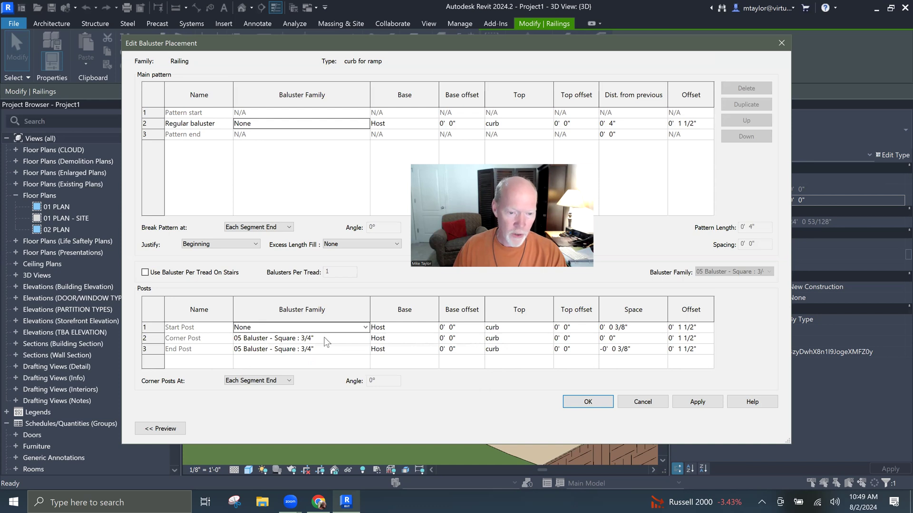
pyautogui.click(324, 337)
pyautogui.click(366, 339)
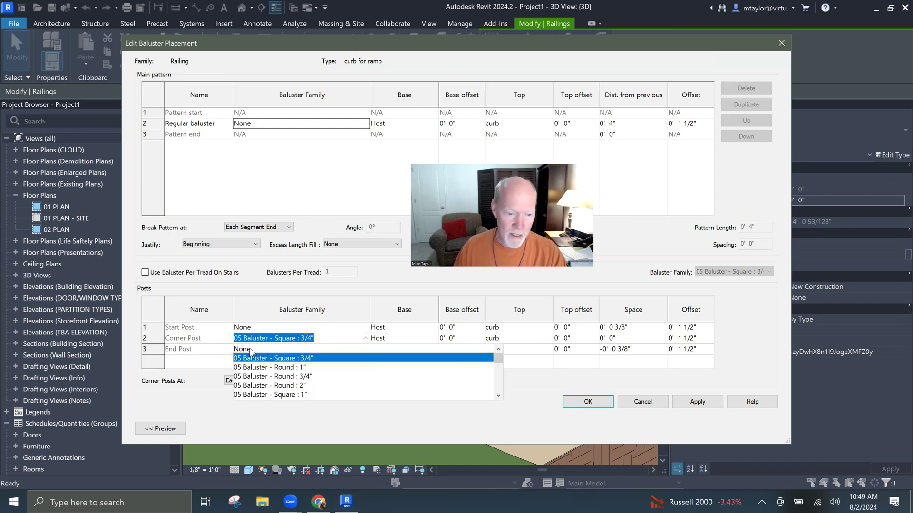
pyautogui.click(248, 348)
pyautogui.click(343, 348)
pyautogui.click(366, 348)
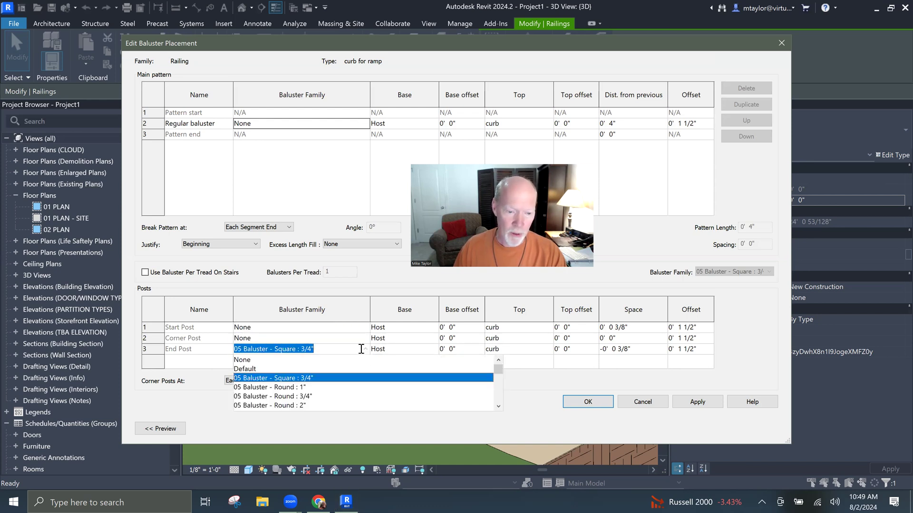
pyautogui.click(255, 360)
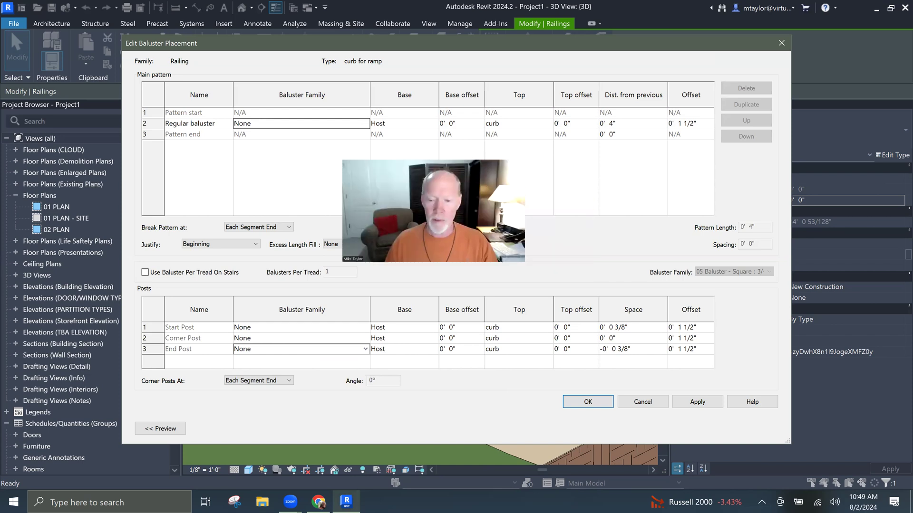
pyautogui.click(588, 402)
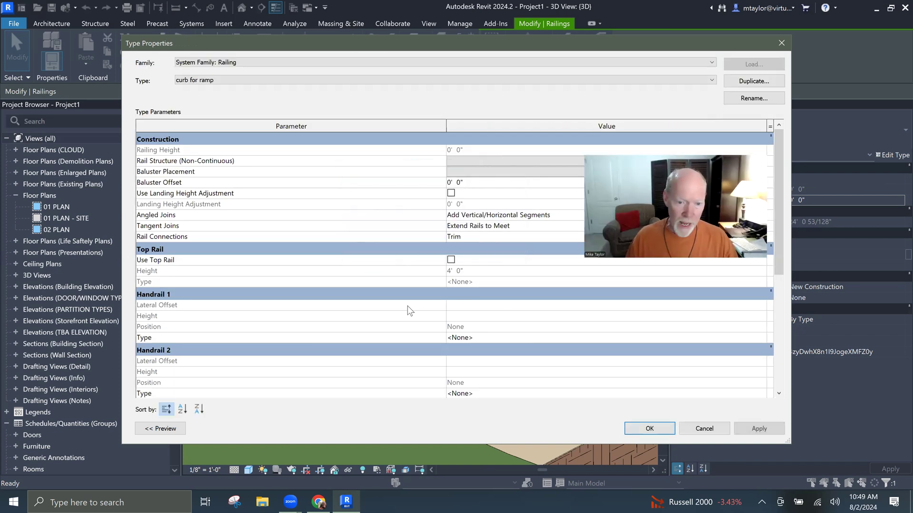
pyautogui.press('Return')
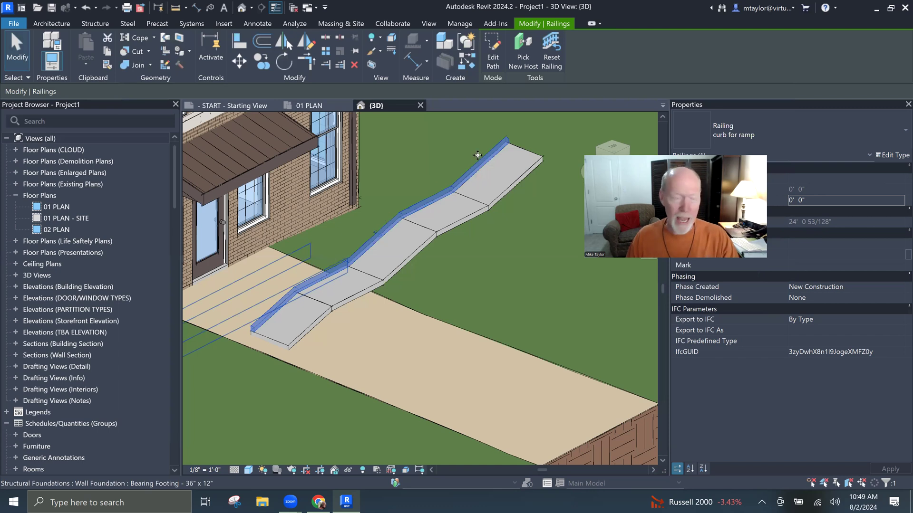
# - Delete the curb railing from the ramp and expand the Architecture Railing dropdown again
pyautogui.press('Escape')
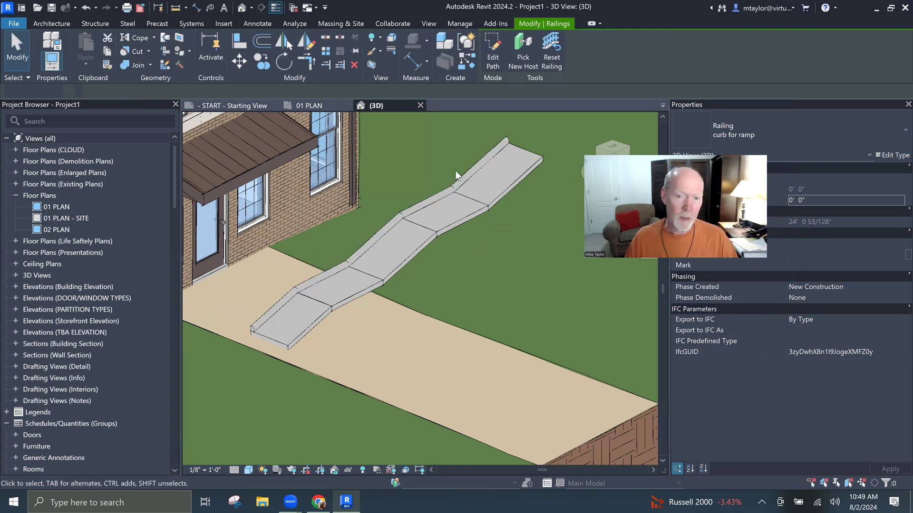
pyautogui.click(457, 177)
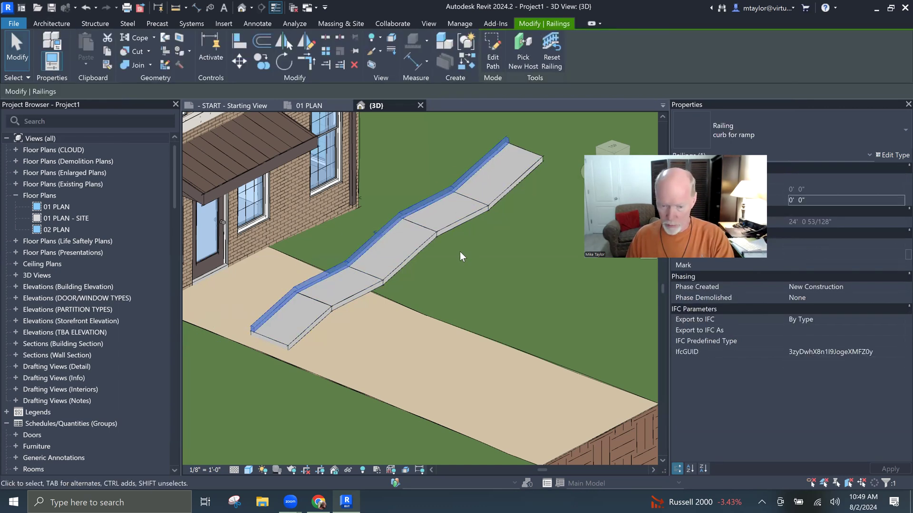
pyautogui.press('Delete')
pyautogui.click(458, 249)
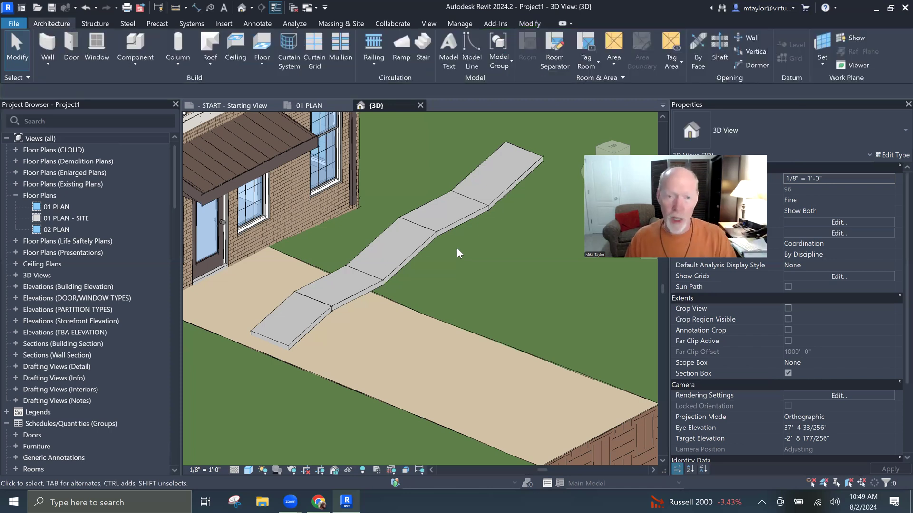
pyautogui.click(374, 65)
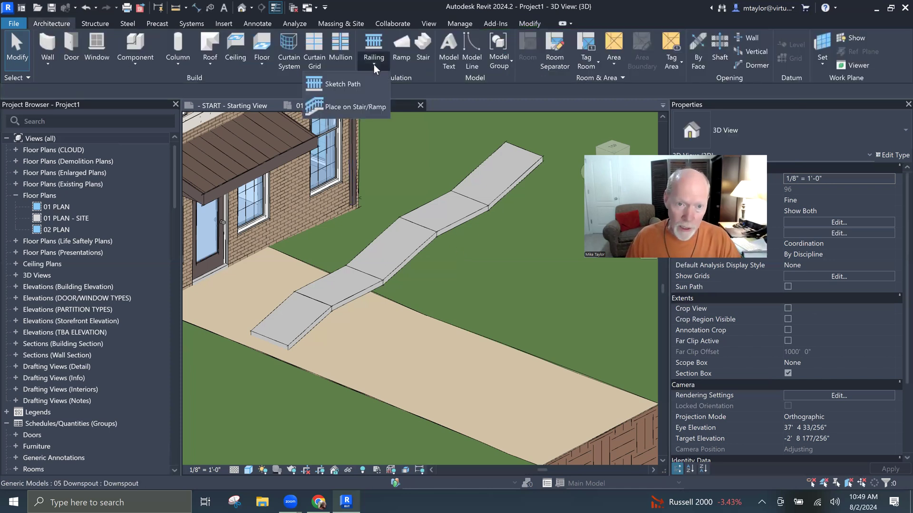
# - Place the curb for ramp railing type on the ramp via Place on Stair/Ramp
pyautogui.click(351, 105)
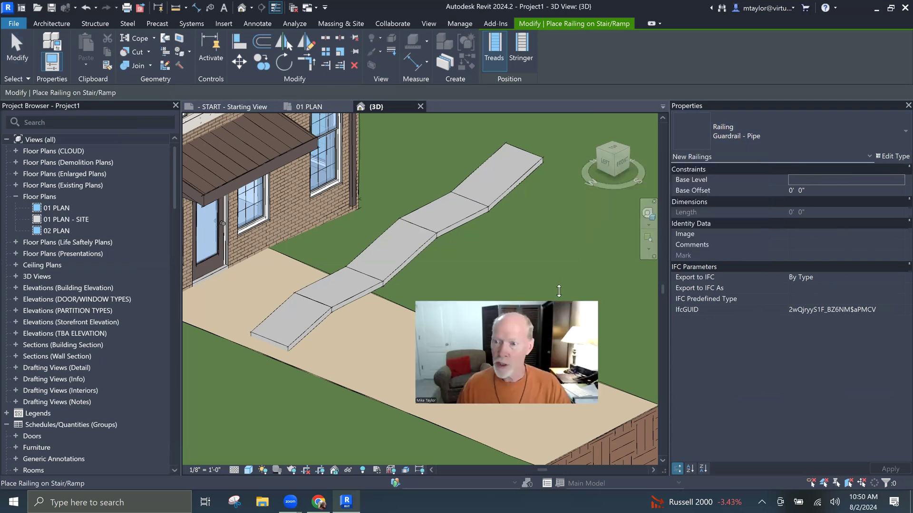
pyautogui.click(776, 134)
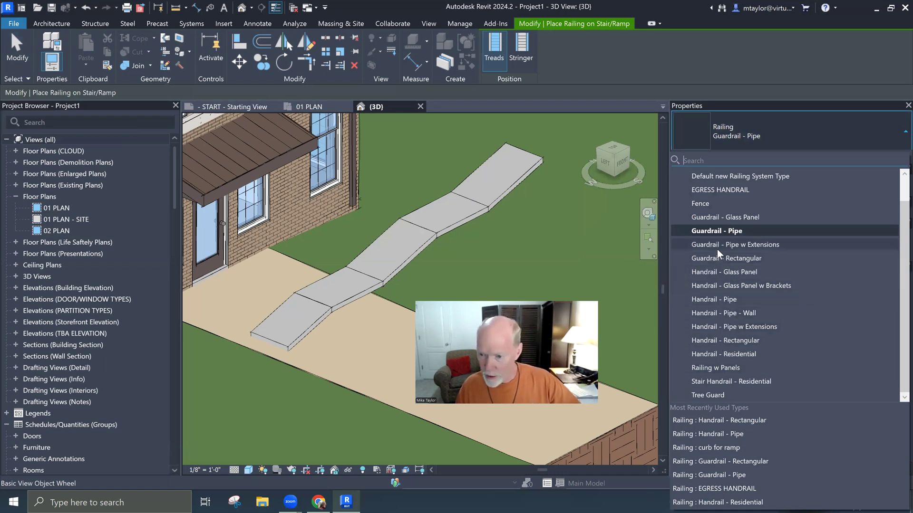
pyautogui.scroll(1, 720, 200)
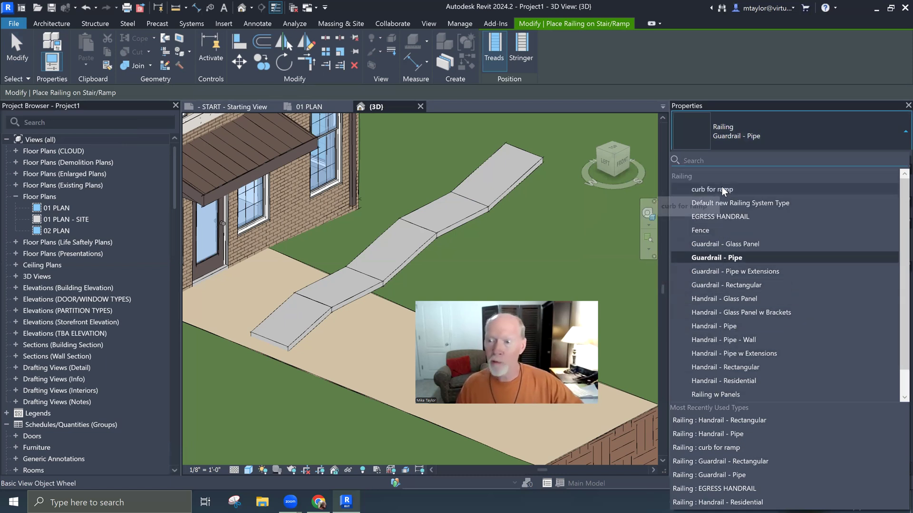
pyautogui.click(722, 189)
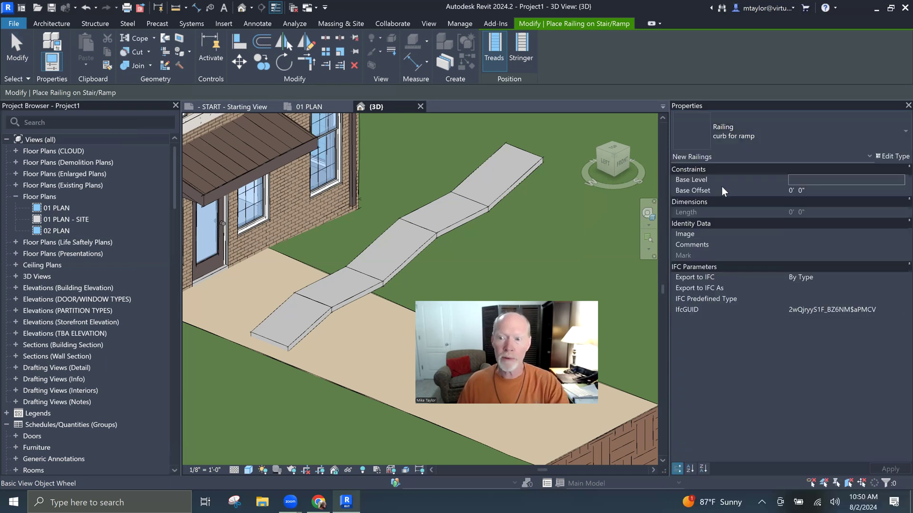
pyautogui.click(460, 215)
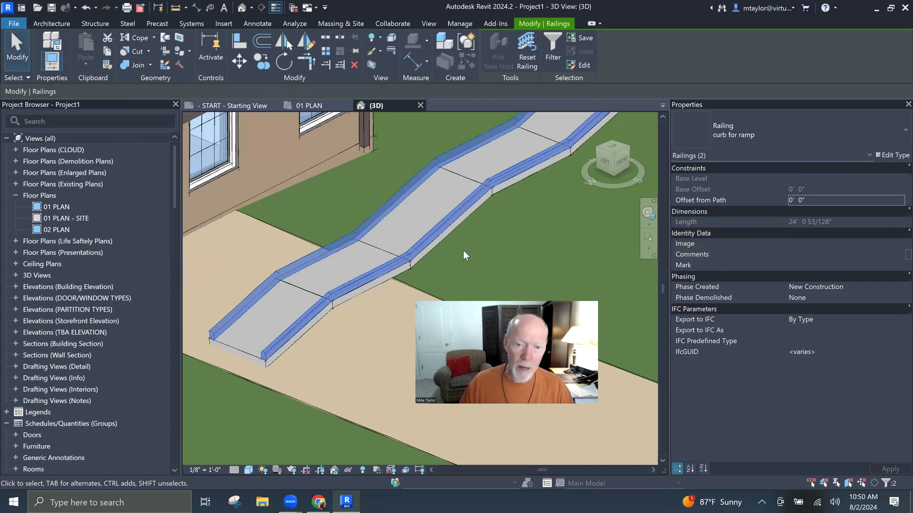
# - Finish placement, deselect the curbs and reframe the ramp in view
pyautogui.moveTo(463, 250)
pyautogui.mouseDown(button='middle')
pyautogui.moveTo(521, 238)
pyautogui.moveTo(478, 263)
pyautogui.mouseUp(button='middle')
pyautogui.click(479, 264)
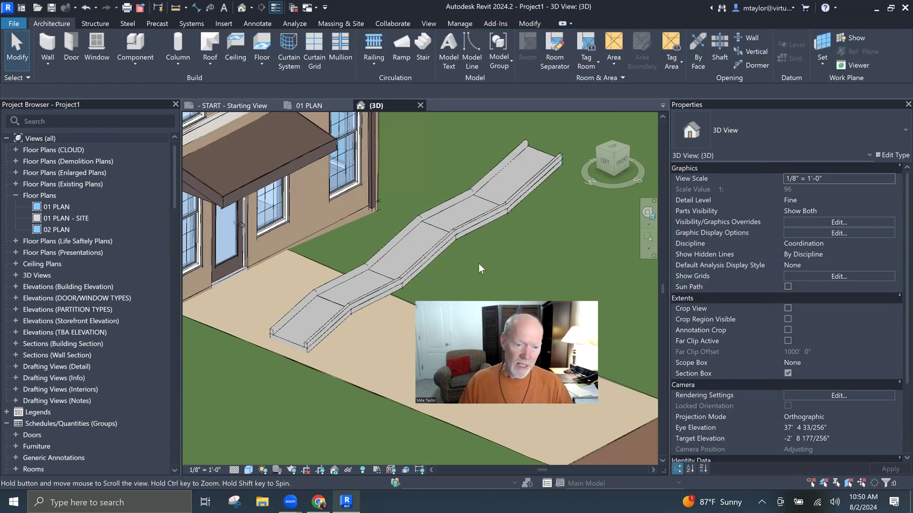
pyautogui.moveTo(539, 293); pyautogui.dragTo(725, 230)
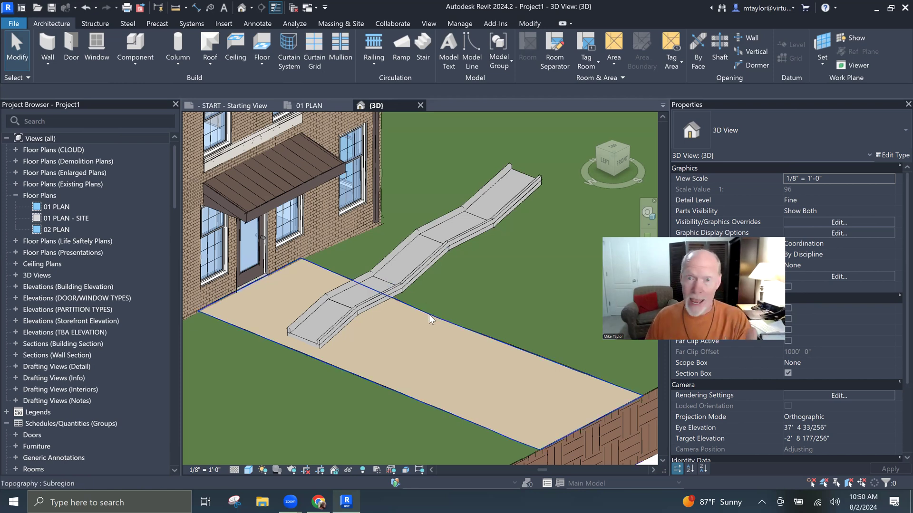
pyautogui.click(394, 284)
pyautogui.moveTo(439, 328)
pyautogui.keyDown('shift'); pyautogui.mouseDown(button='middle')
pyautogui.moveTo(470, 327)
pyautogui.moveTo(453, 330)
pyautogui.moveTo(444, 308)
pyautogui.mouseUp(button='middle'); pyautogui.keyUp('shift')
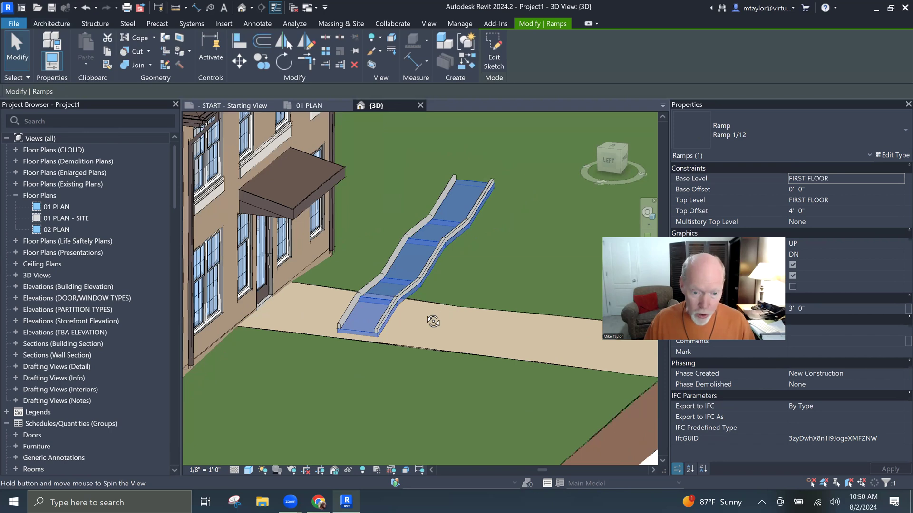
pyautogui.scroll(2, 325, 361)
pyautogui.scroll(3, 318, 346)
pyautogui.scroll(3, 291, 307)
pyautogui.press('Escape')
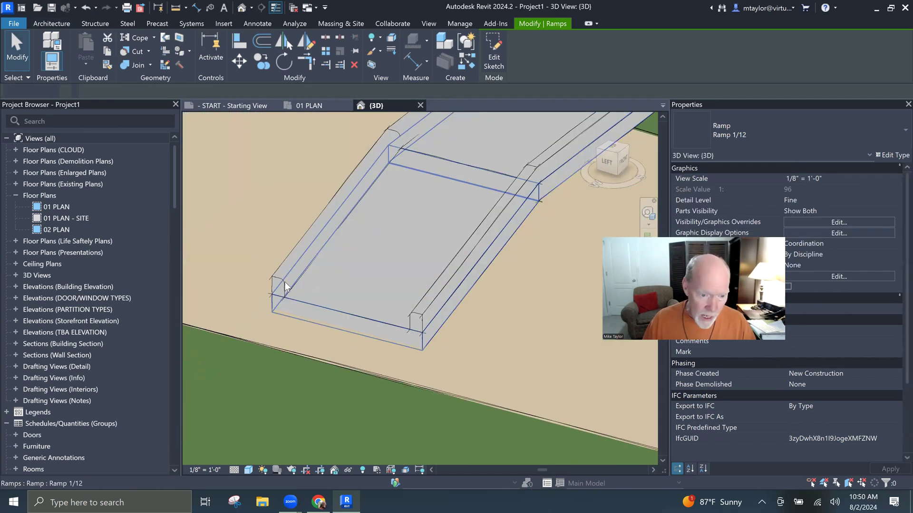
pyautogui.press('Escape')
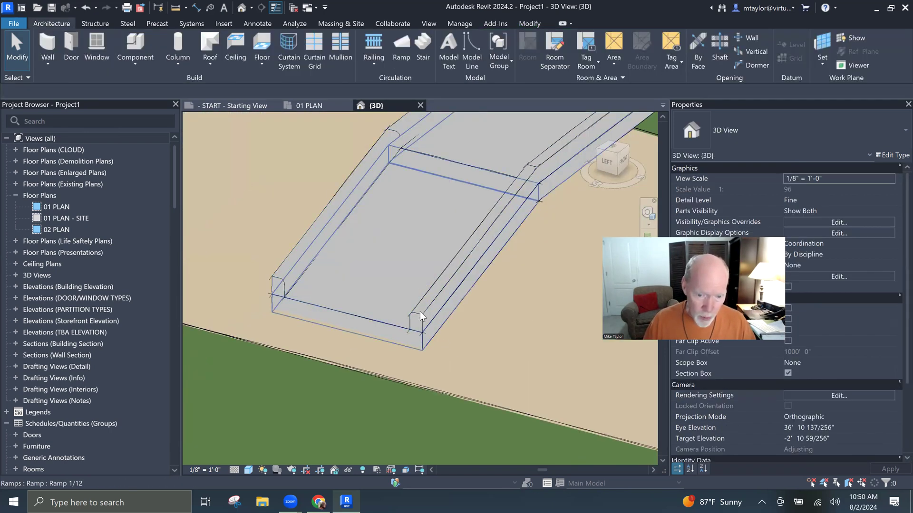
pyautogui.scroll(-1, 418, 312)
pyautogui.scroll(-1, 327, 286)
pyautogui.scroll(-3, 376, 287)
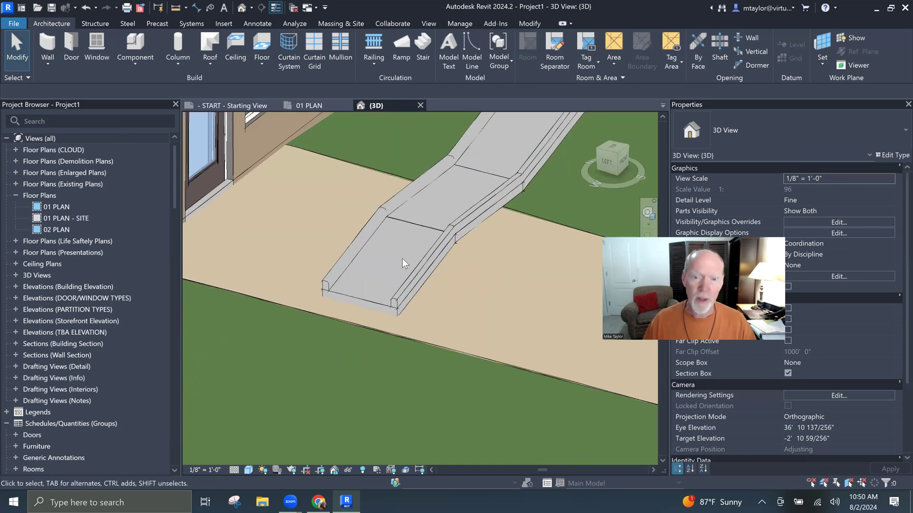
pyautogui.scroll(-1, 404, 258)
pyautogui.scroll(-2, 477, 262)
pyautogui.scroll(-1, 454, 284)
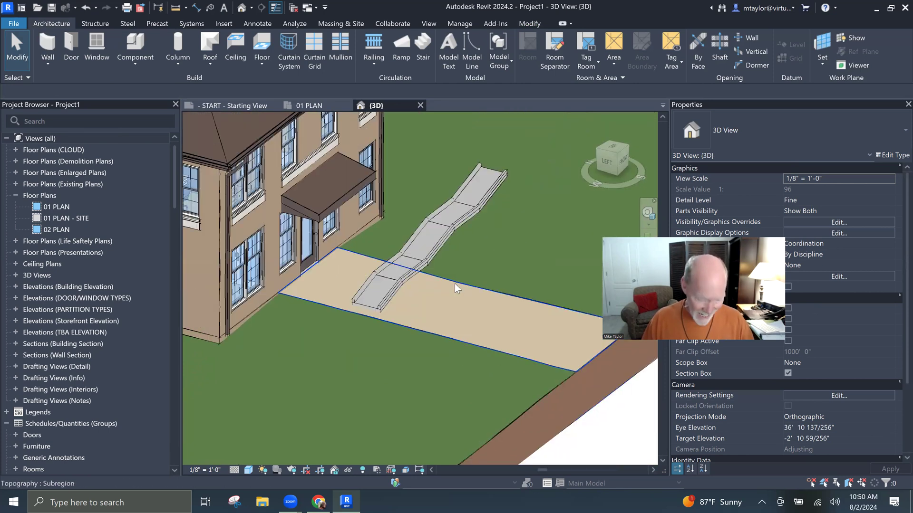
pyautogui.scroll(1, 460, 282)
pyautogui.scroll(1, 457, 271)
pyautogui.scroll(1, 460, 278)
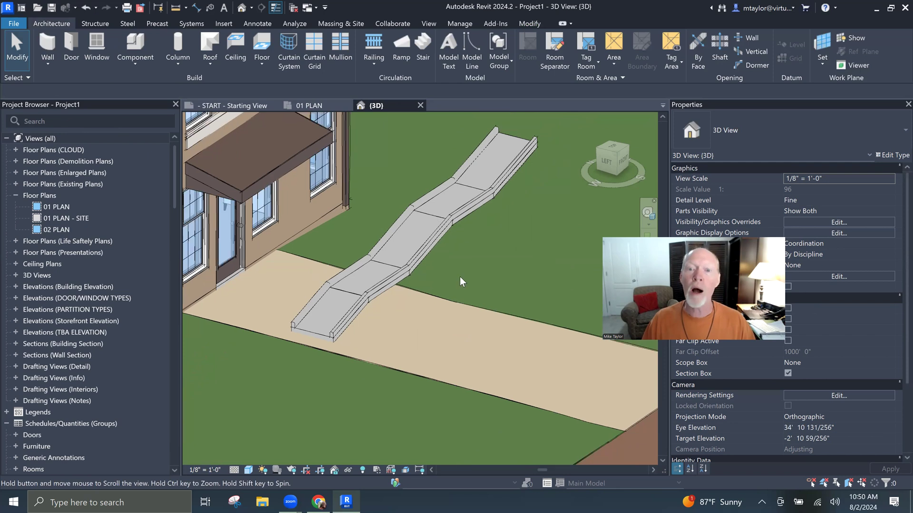
pyautogui.scroll(1, 460, 281)
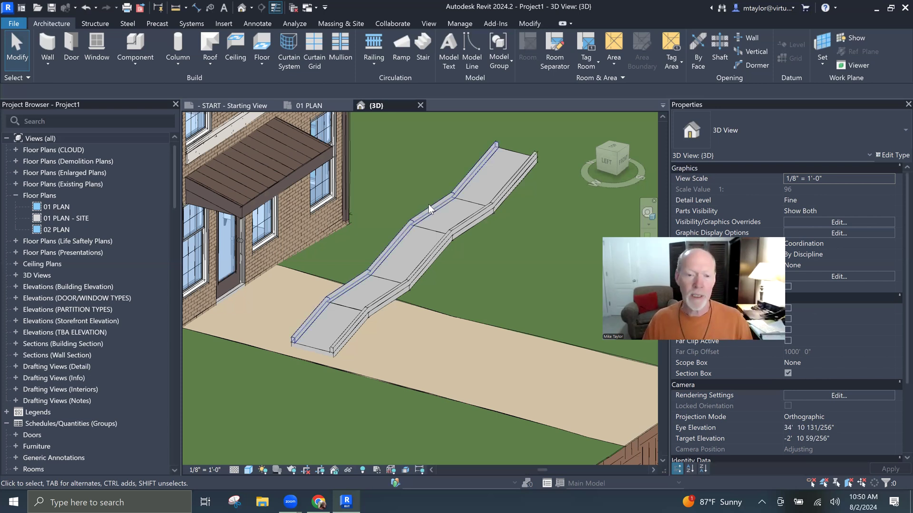
# - Select one side's curb railing and bring up the railing type list
pyautogui.click(462, 258)
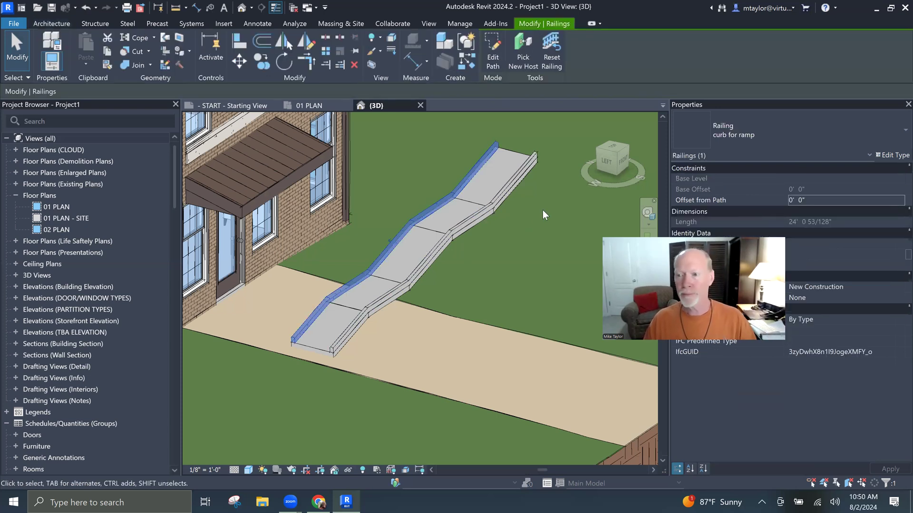
pyautogui.click(760, 136)
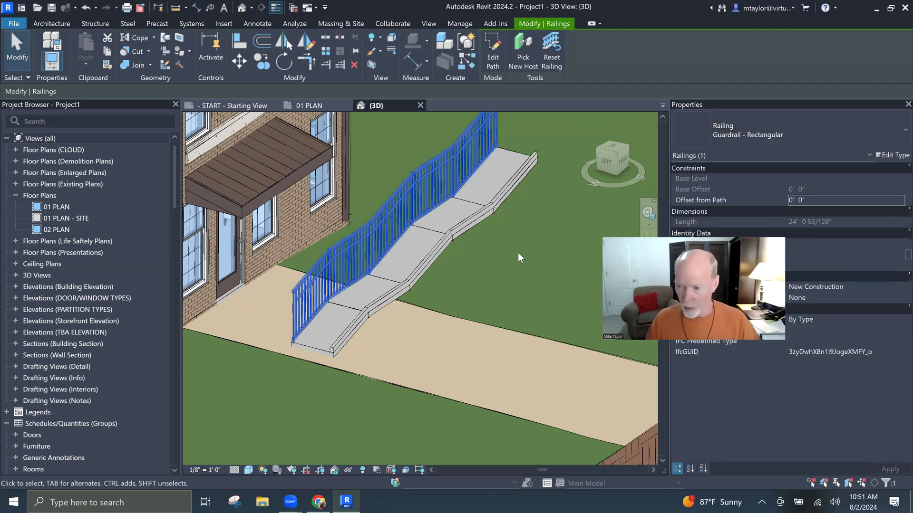
# - Duplicate the guardrail type as Guardrail - Rectangular with curb in Type Properties
pyautogui.click(896, 157)
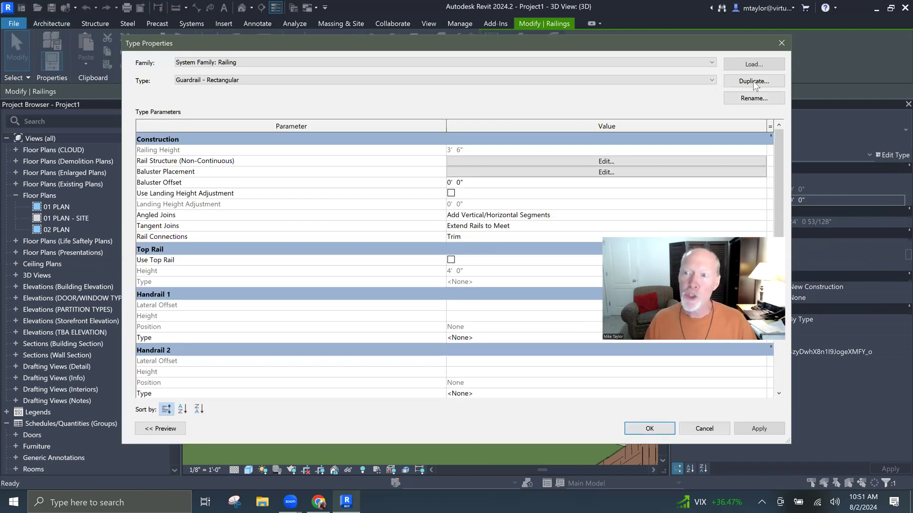
pyautogui.click(753, 80)
pyautogui.write('Guardrail - Rectangular with curb')
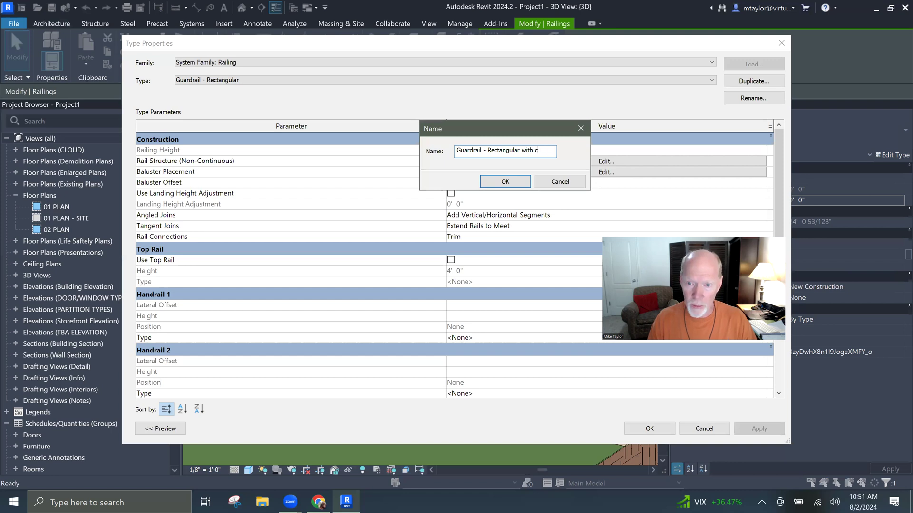
pyautogui.click(506, 182)
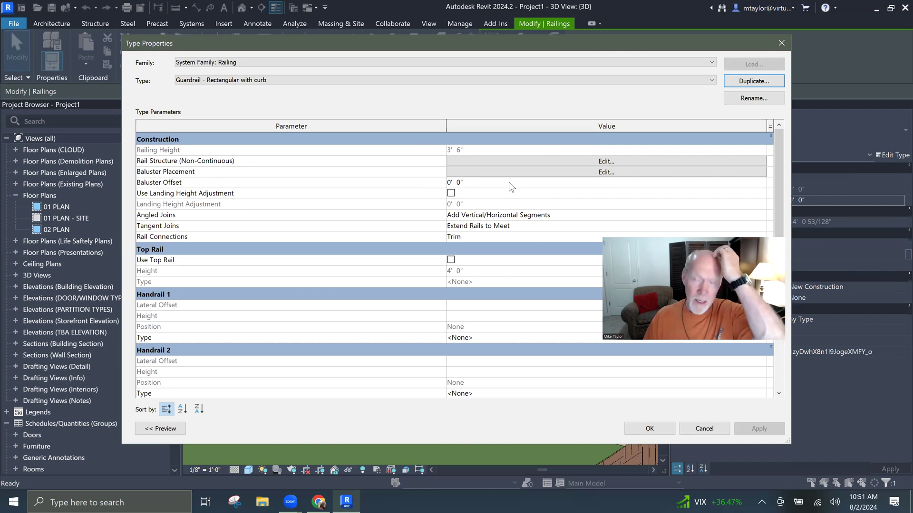
# - Enter the rail structure editor and adjust the Bottom Rail height
pyautogui.click(606, 161)
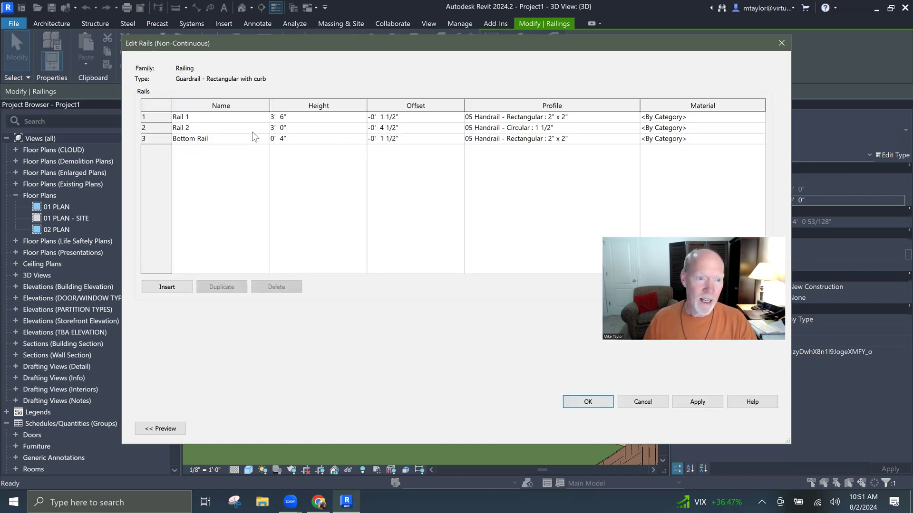
pyautogui.click(281, 138)
pyautogui.doubleClick(281, 139)
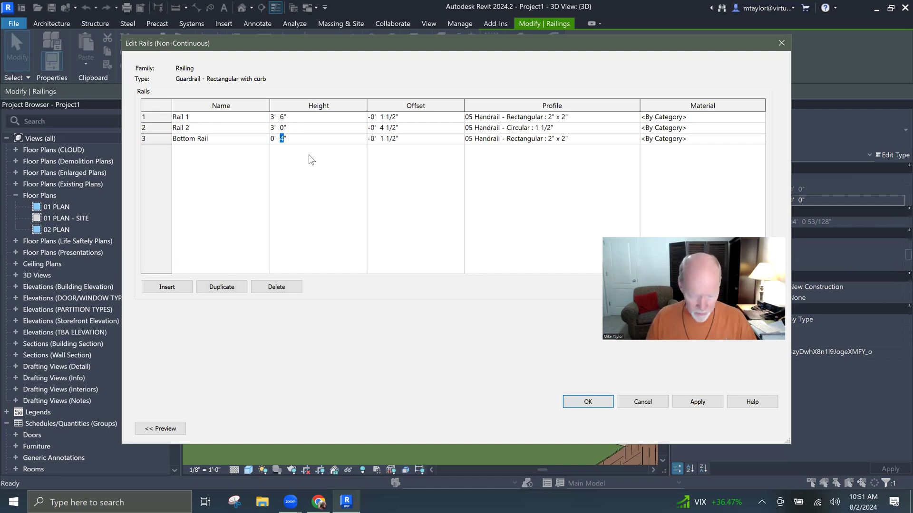
pyautogui.write('10')
pyautogui.press('Return')
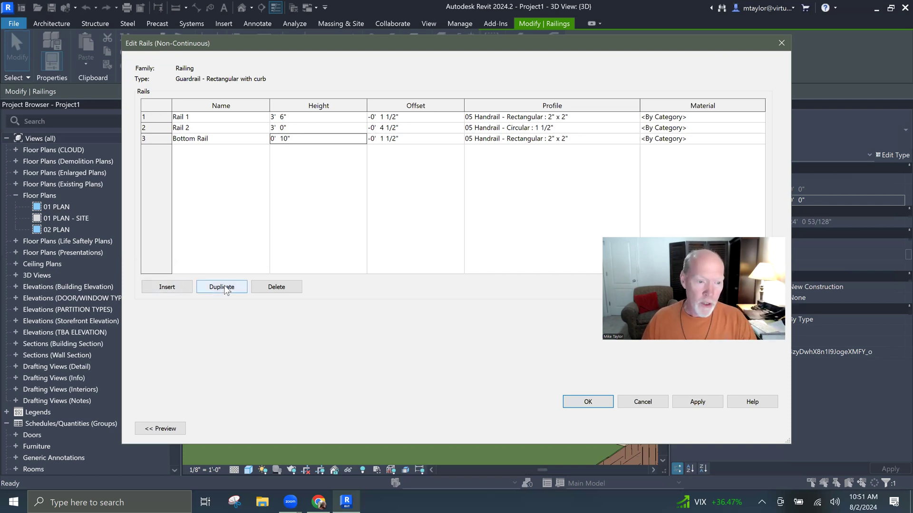
# - Insert a rail below Bottom Rail named curb with profile - ramp curb and Concrete - Cast-in-Place material
pyautogui.click(167, 287)
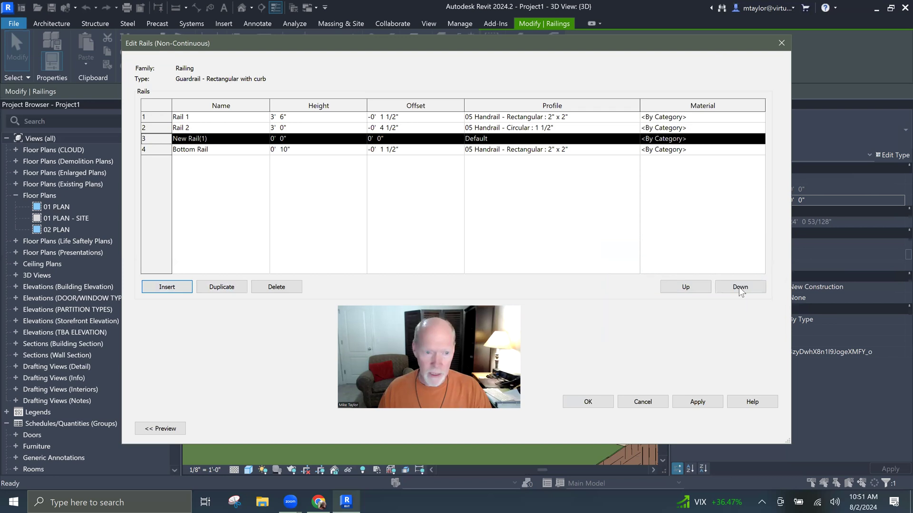
pyautogui.click(741, 286)
pyautogui.click(221, 149)
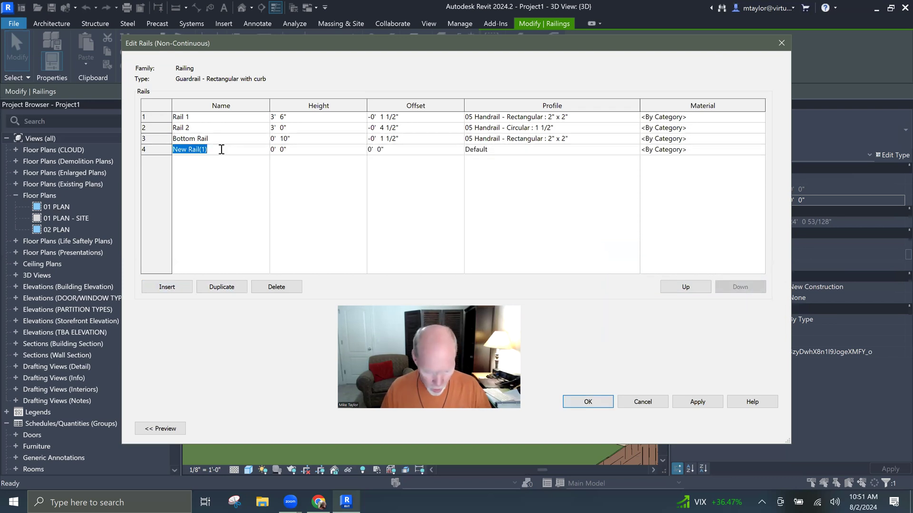
pyautogui.write('curb')
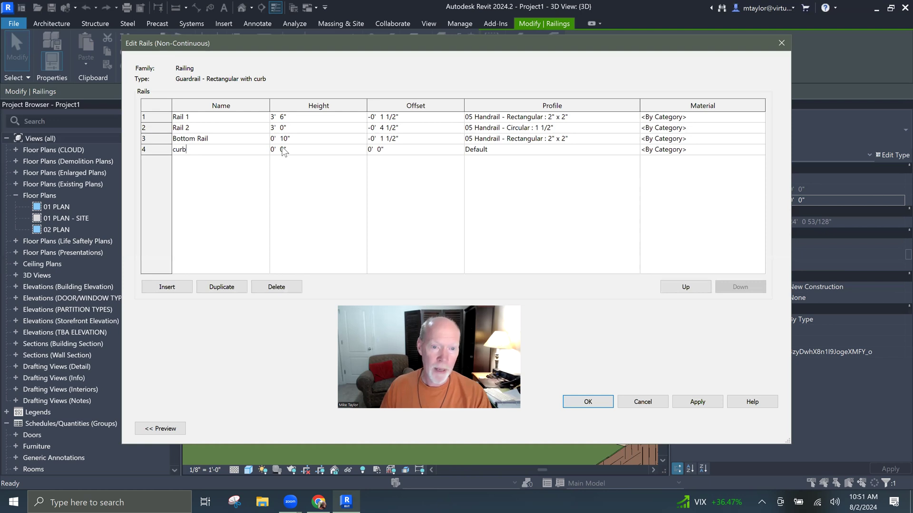
pyautogui.click(500, 150)
pyautogui.click(634, 150)
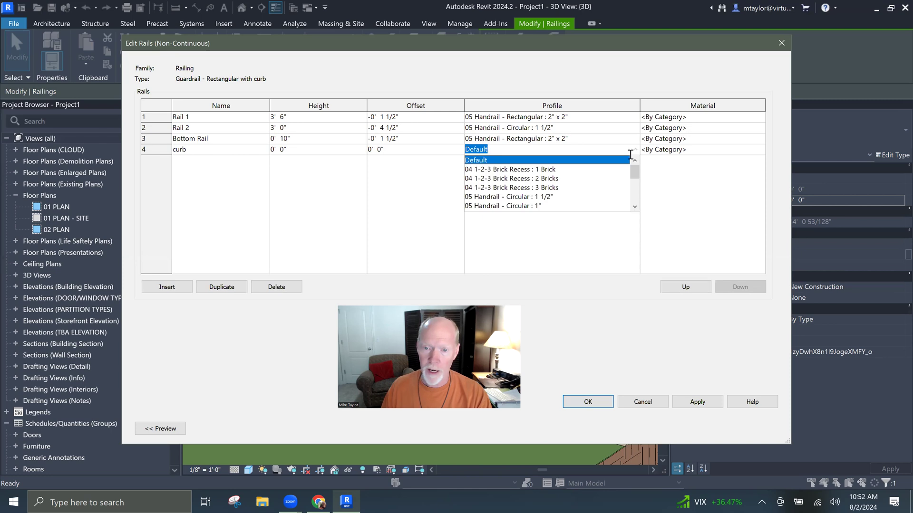
pyautogui.moveTo(635, 177); pyautogui.dragTo(635, 208)
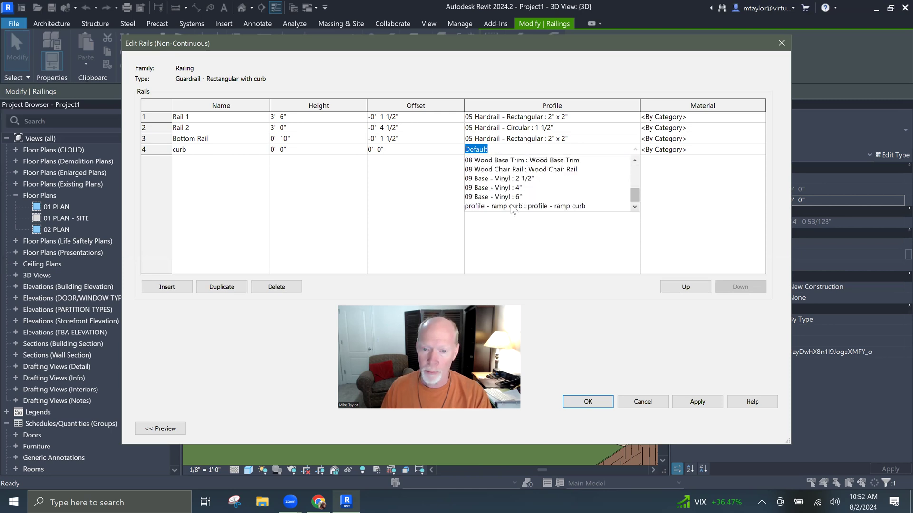
pyautogui.click(512, 206)
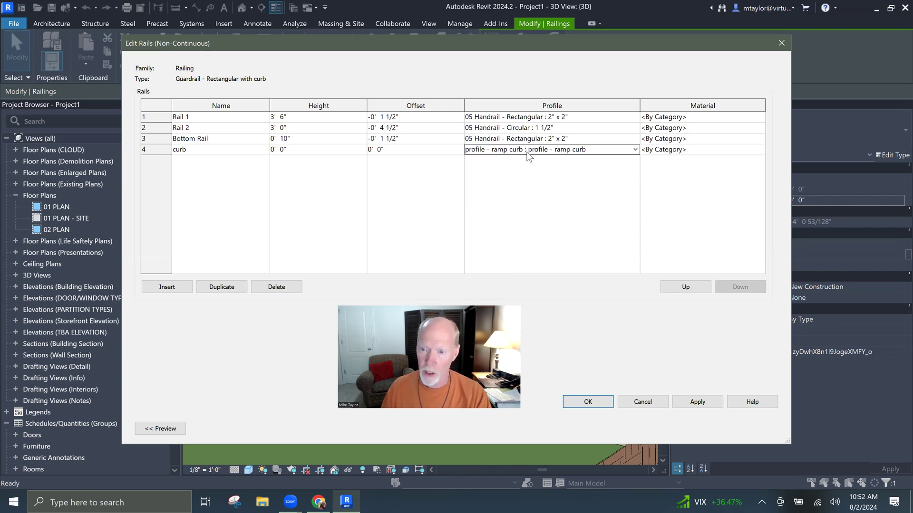
pyautogui.click(697, 151)
pyautogui.click(759, 150)
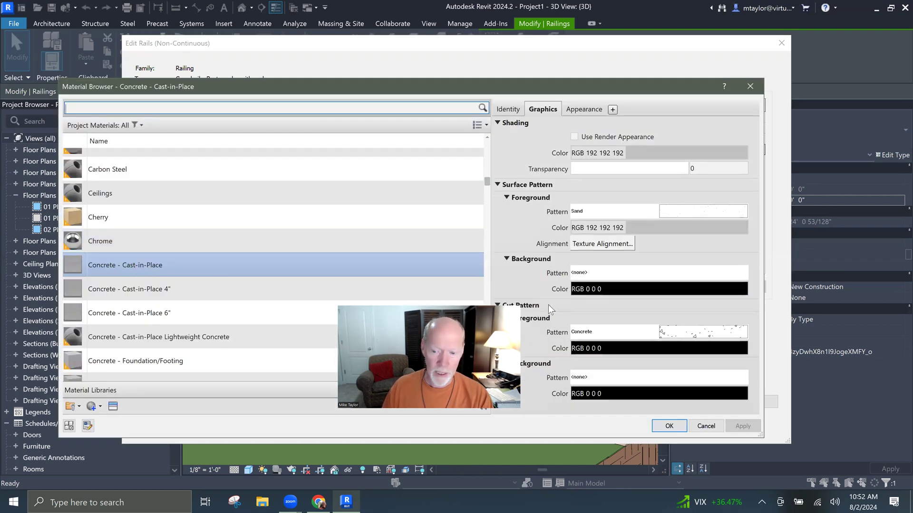
pyautogui.click(669, 426)
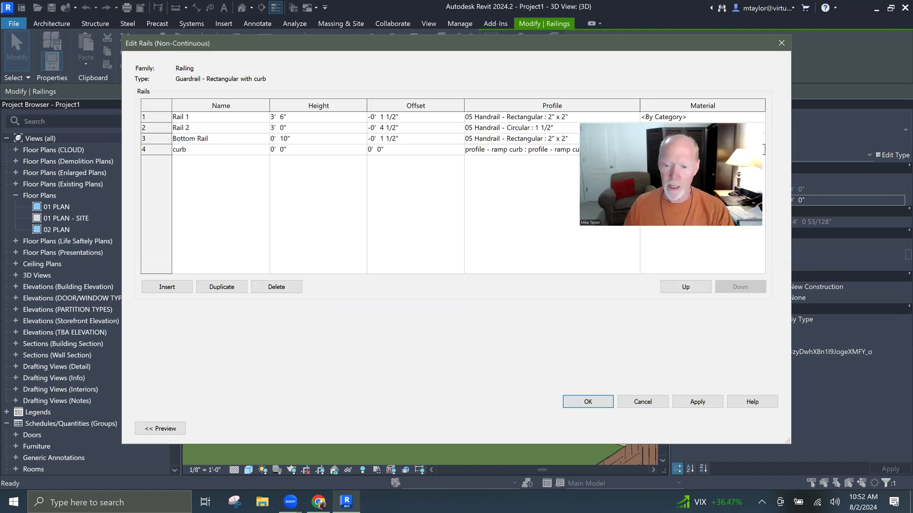
# - Accept the rail and type changes, clear the selection and inspect the guardrail on its concrete curb
pyautogui.click(587, 402)
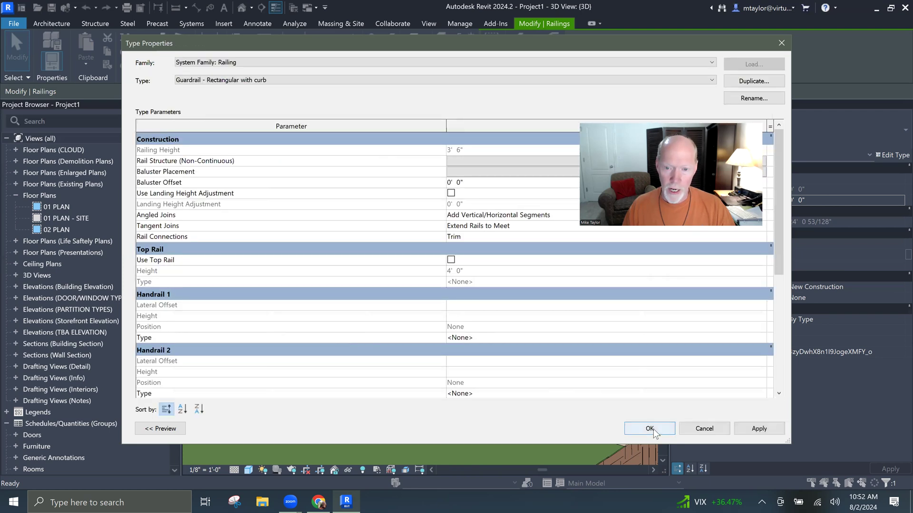
pyautogui.click(652, 429)
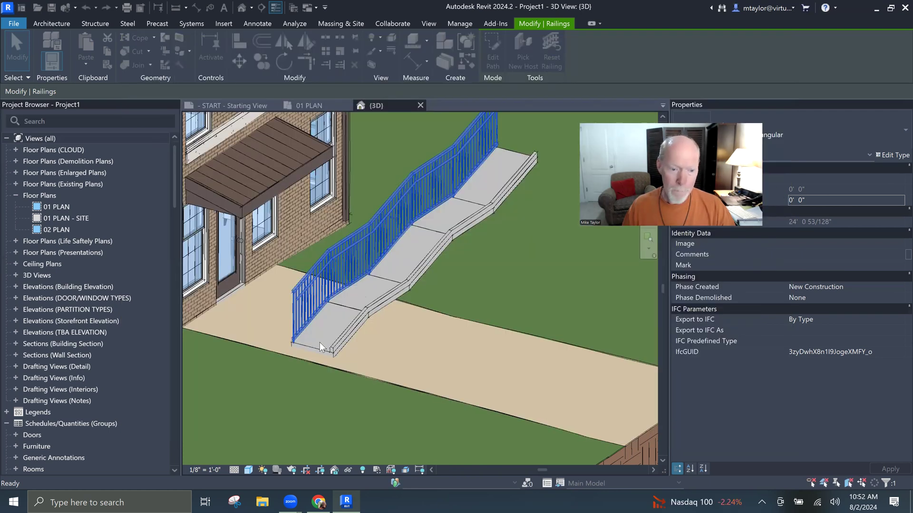
pyautogui.scroll(2, 255, 360)
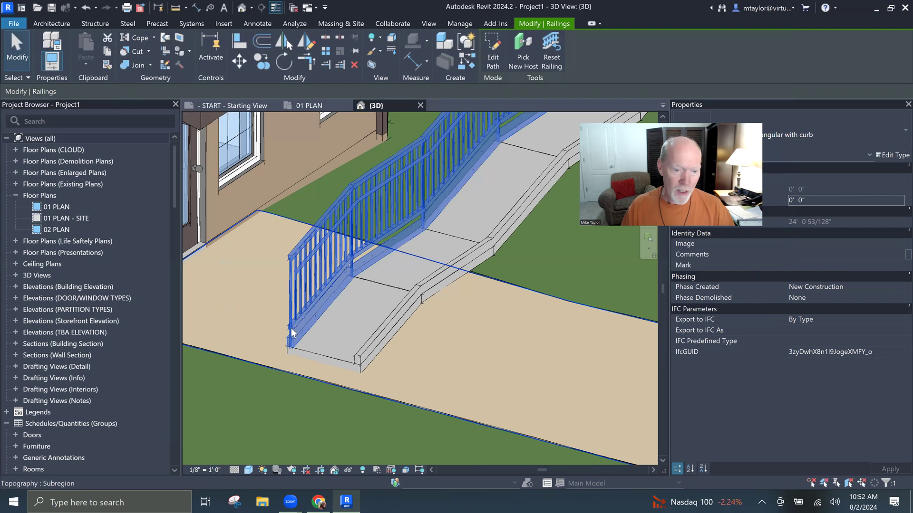
pyautogui.press('Escape')
pyautogui.scroll(-2, 302, 271)
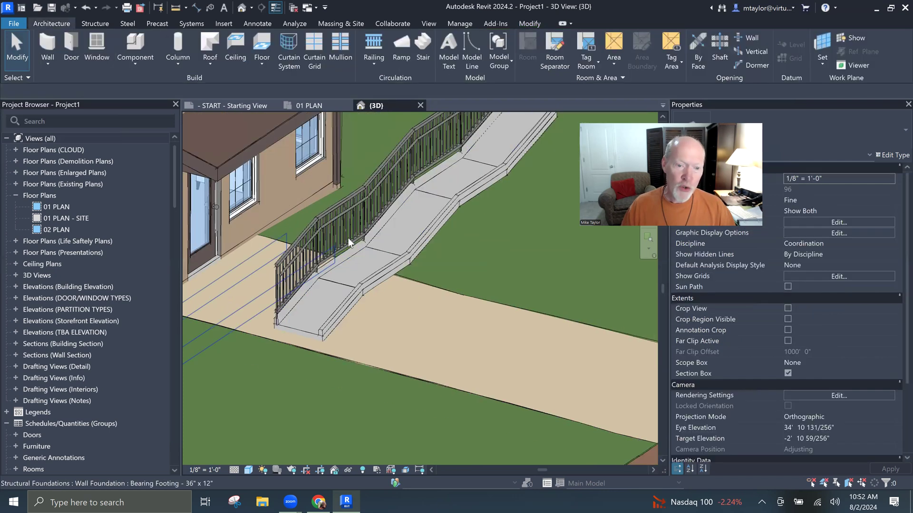
pyautogui.moveTo(372, 195); pyautogui.dragTo(386, 186, button='middle')
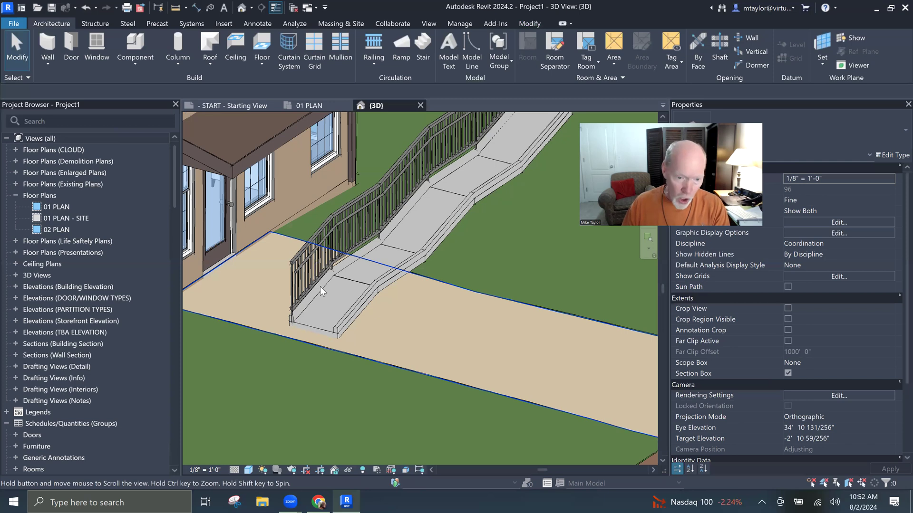
pyautogui.scroll(1, 321, 286)
pyautogui.scroll(1, 332, 271)
pyautogui.scroll(1, 341, 220)
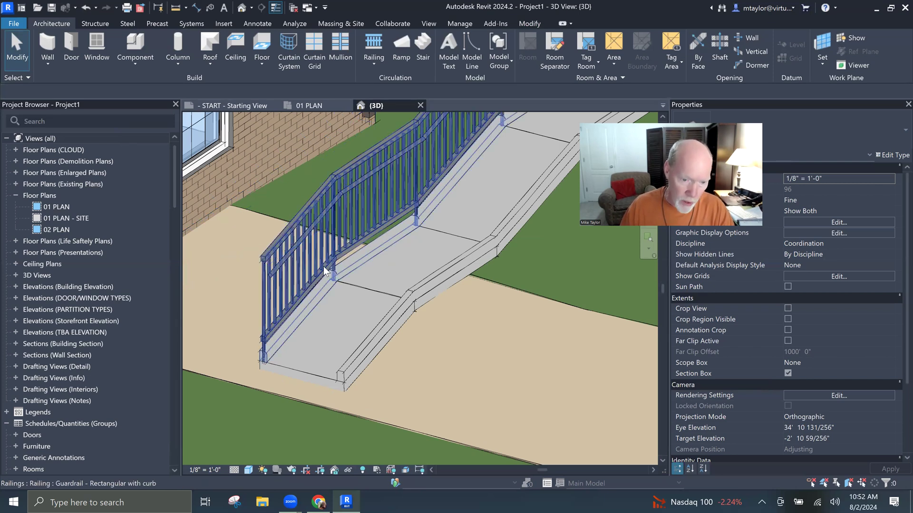
pyautogui.scroll(-1, 477, 226)
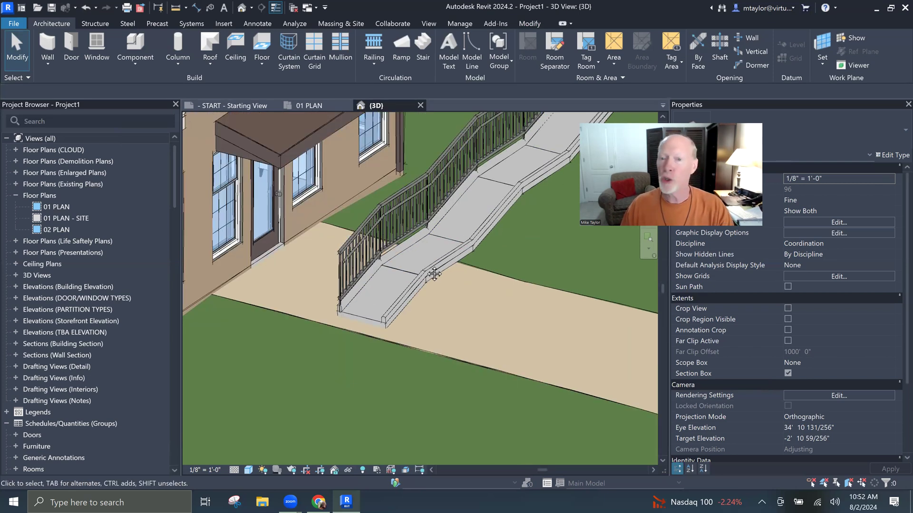
pyautogui.moveTo(434, 274); pyautogui.dragTo(410, 285, button='middle')
pyautogui.scroll(1, 410, 286)
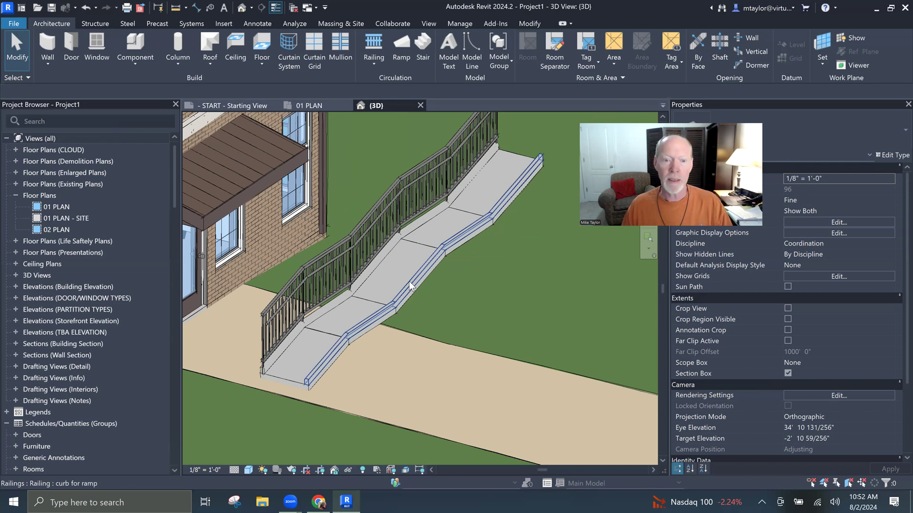
# - Select the guardrail and reach its Baluster Placement settings through Type Properties
pyautogui.click(382, 225)
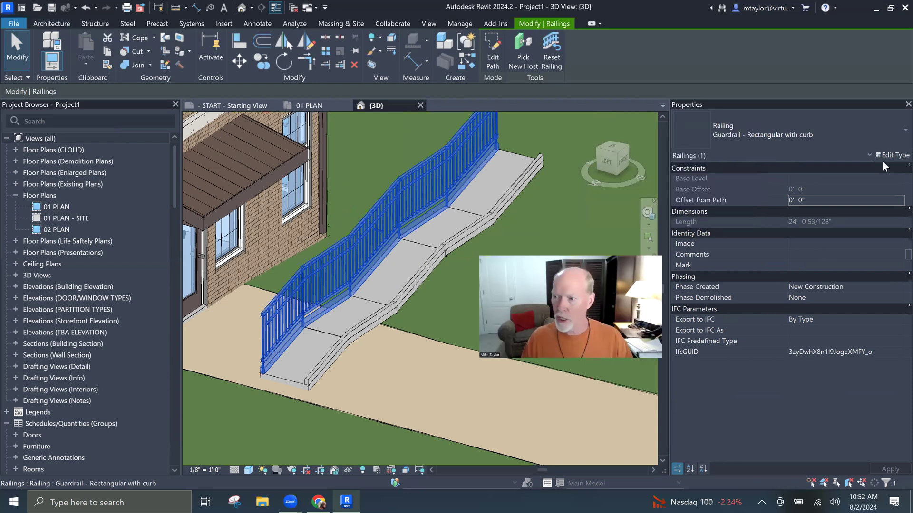
pyautogui.click(52, 61)
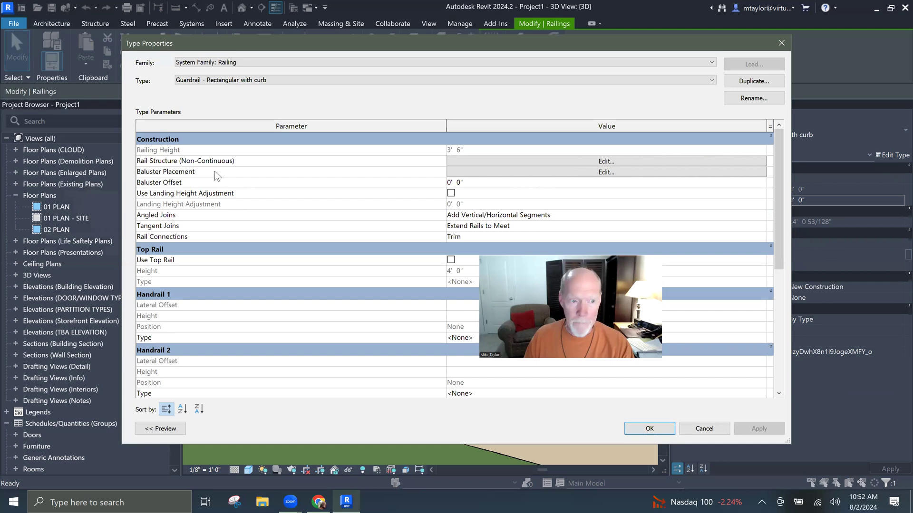
pyautogui.click(610, 172)
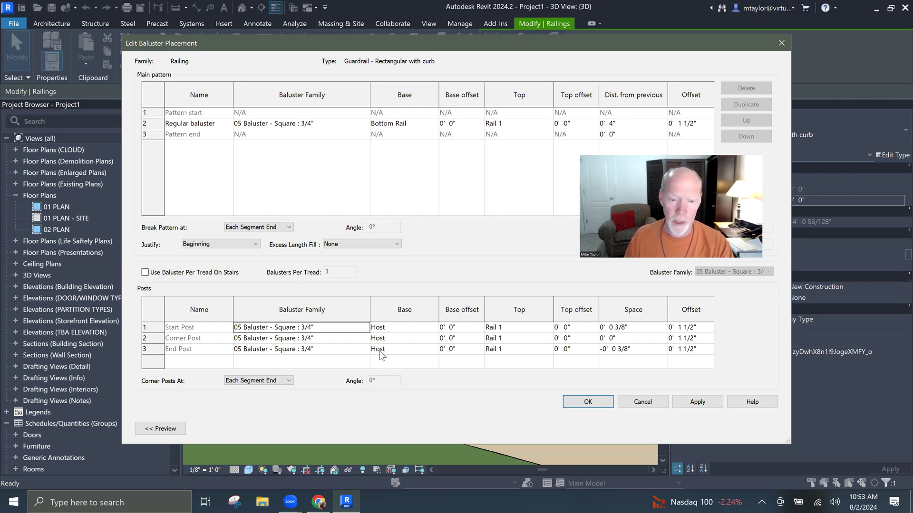
# - Set Start, Corner and End Post Base to curb and accept the placement
pyautogui.click(434, 329)
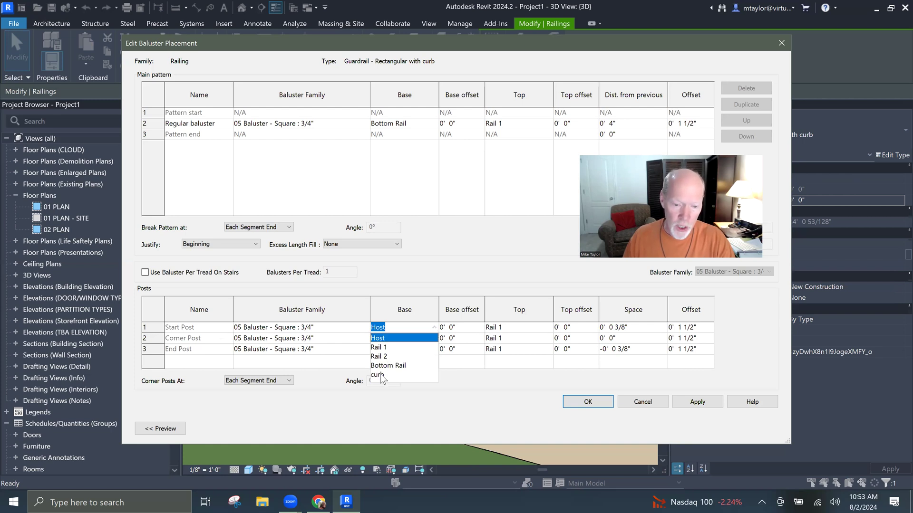
pyautogui.click(382, 375)
pyautogui.doubleClick(430, 338)
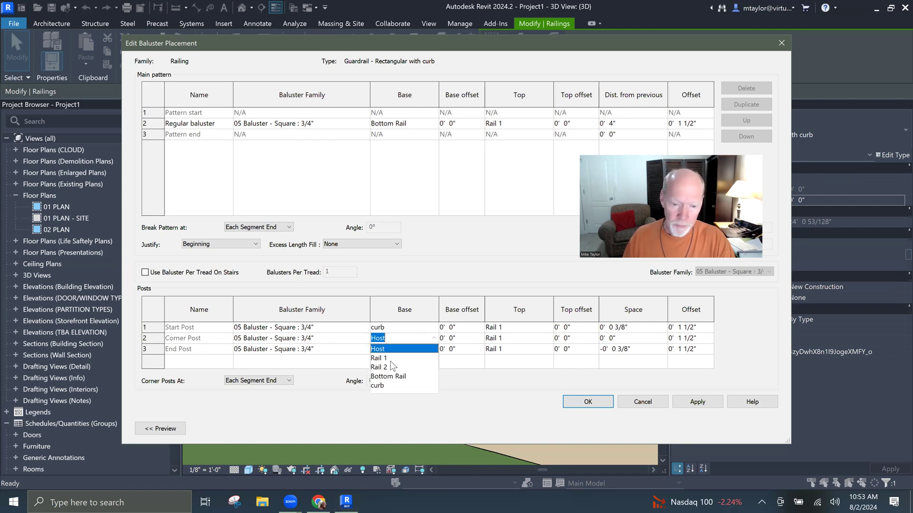
pyautogui.click(381, 386)
pyautogui.click(426, 350)
pyautogui.click(379, 398)
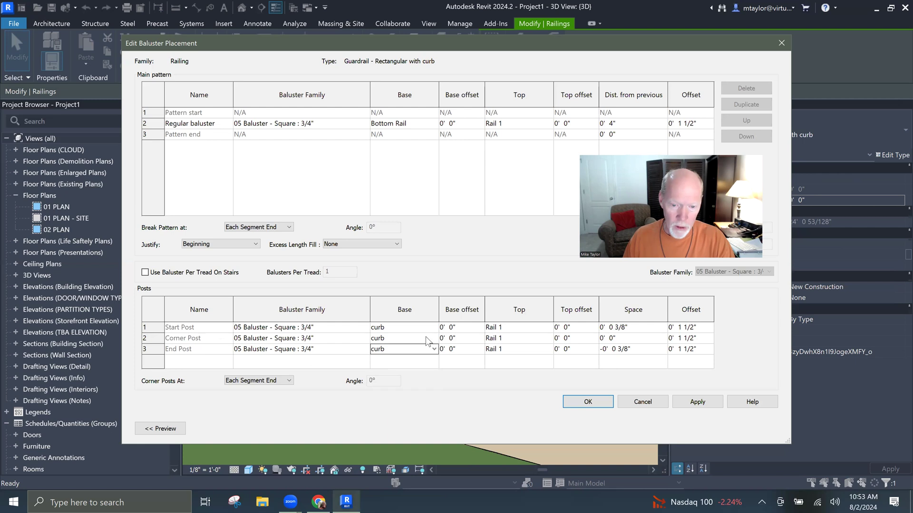
pyautogui.click(588, 402)
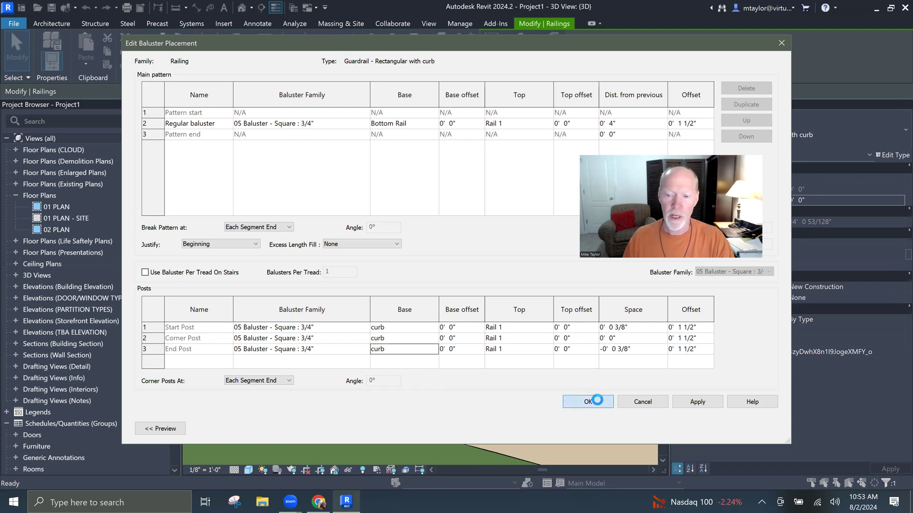
pyautogui.press('Return')
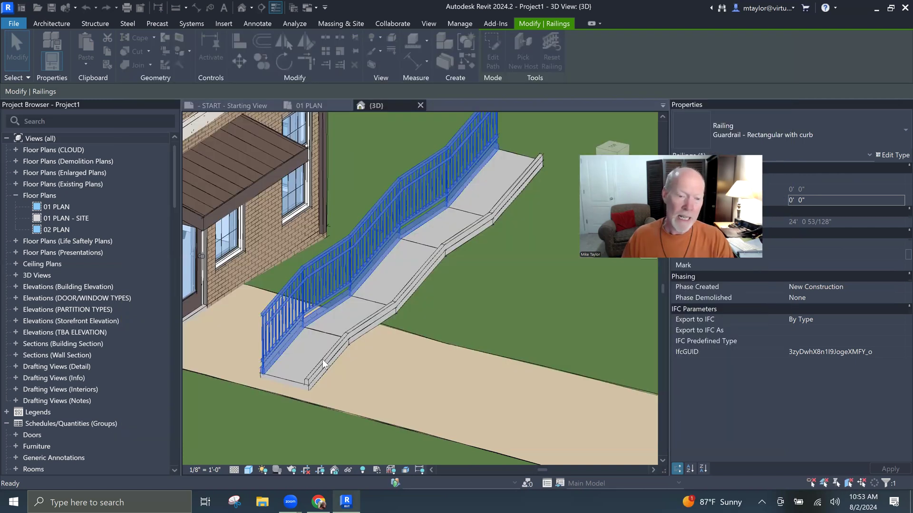
pyautogui.scroll(2, 304, 323)
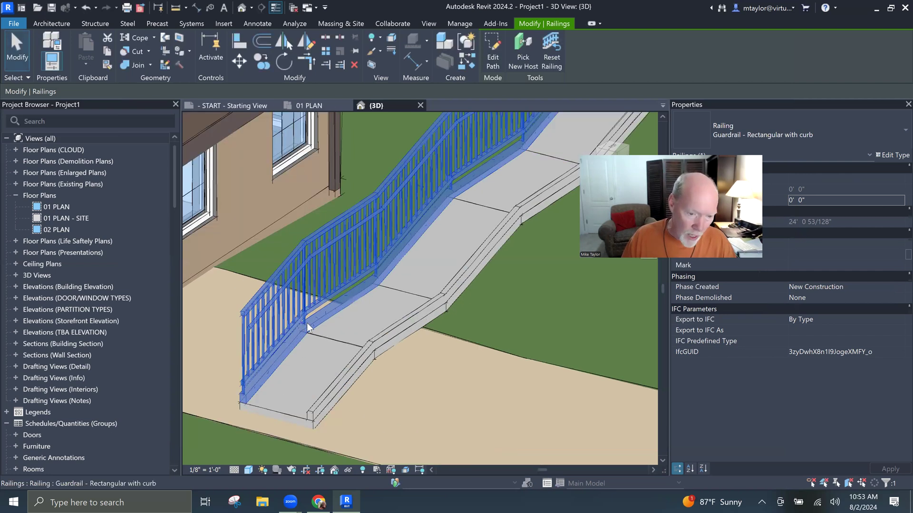
pyautogui.scroll(2, 303, 347)
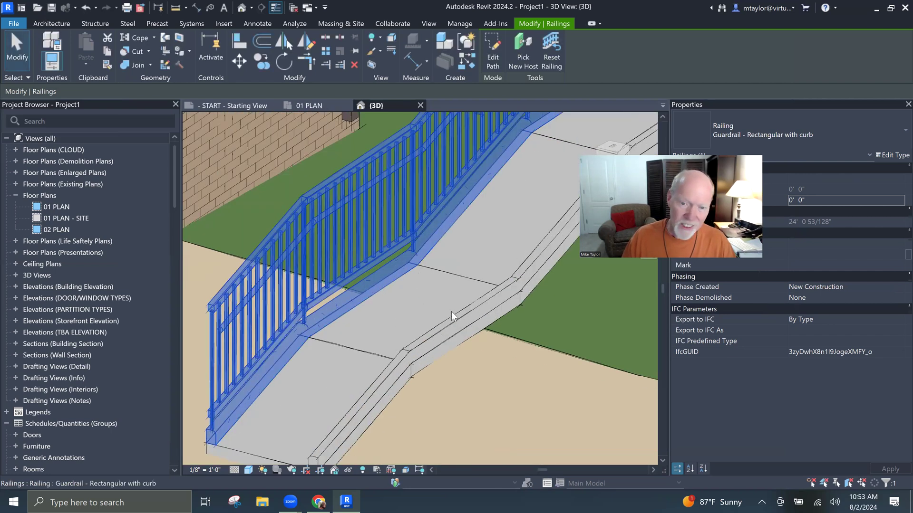
pyautogui.scroll(-2, 452, 312)
pyautogui.scroll(-3, 504, 285)
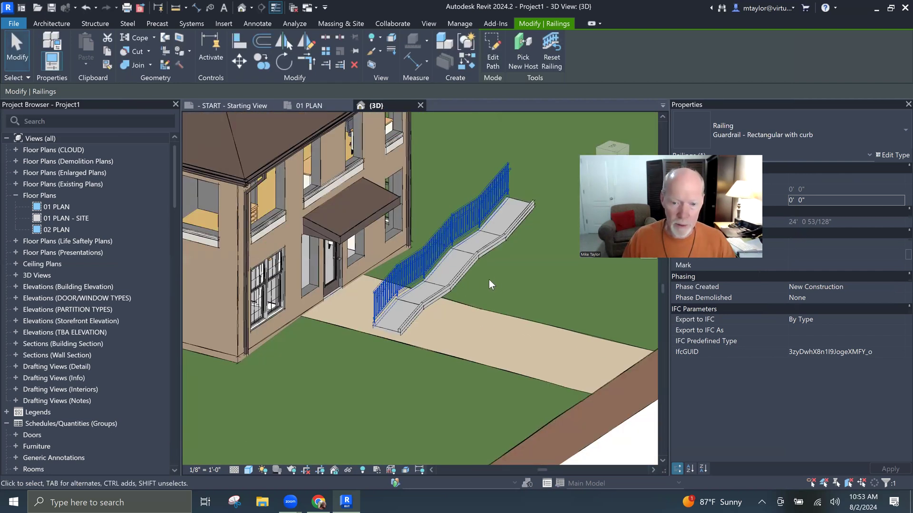
pyautogui.press('Escape')
pyautogui.scroll(1, 489, 280)
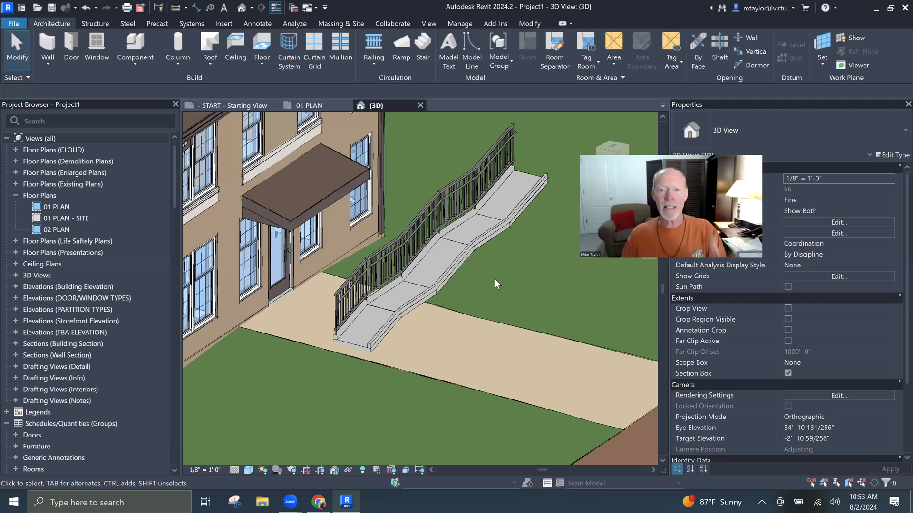
pyautogui.moveTo(507, 275); pyautogui.dragTo(488, 283, button='middle')
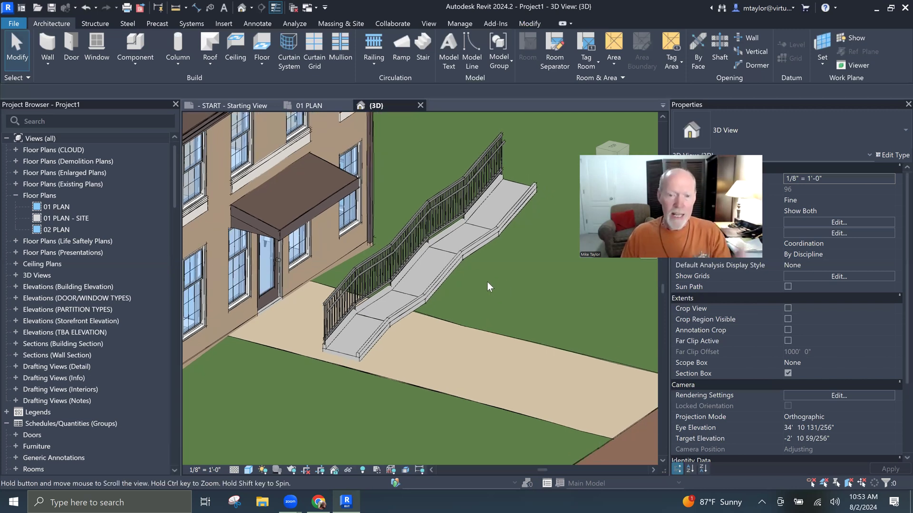
pyautogui.scroll(-1, 488, 282)
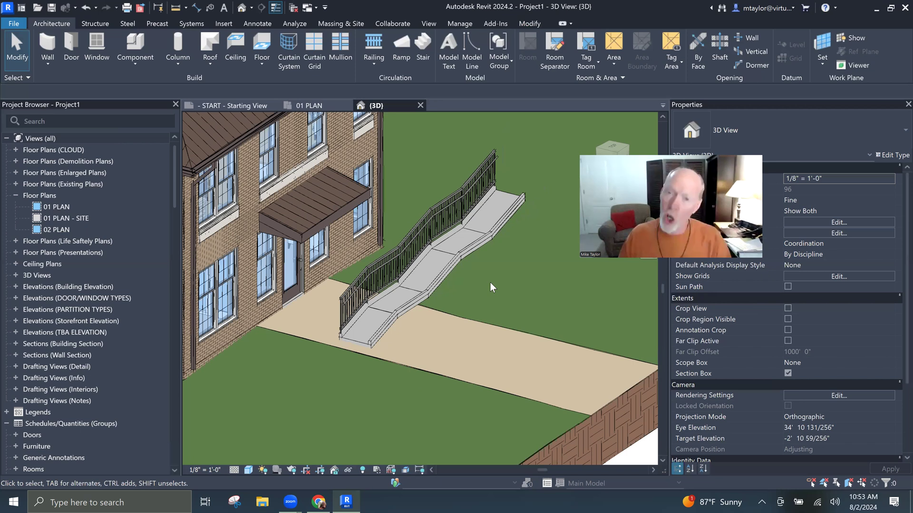